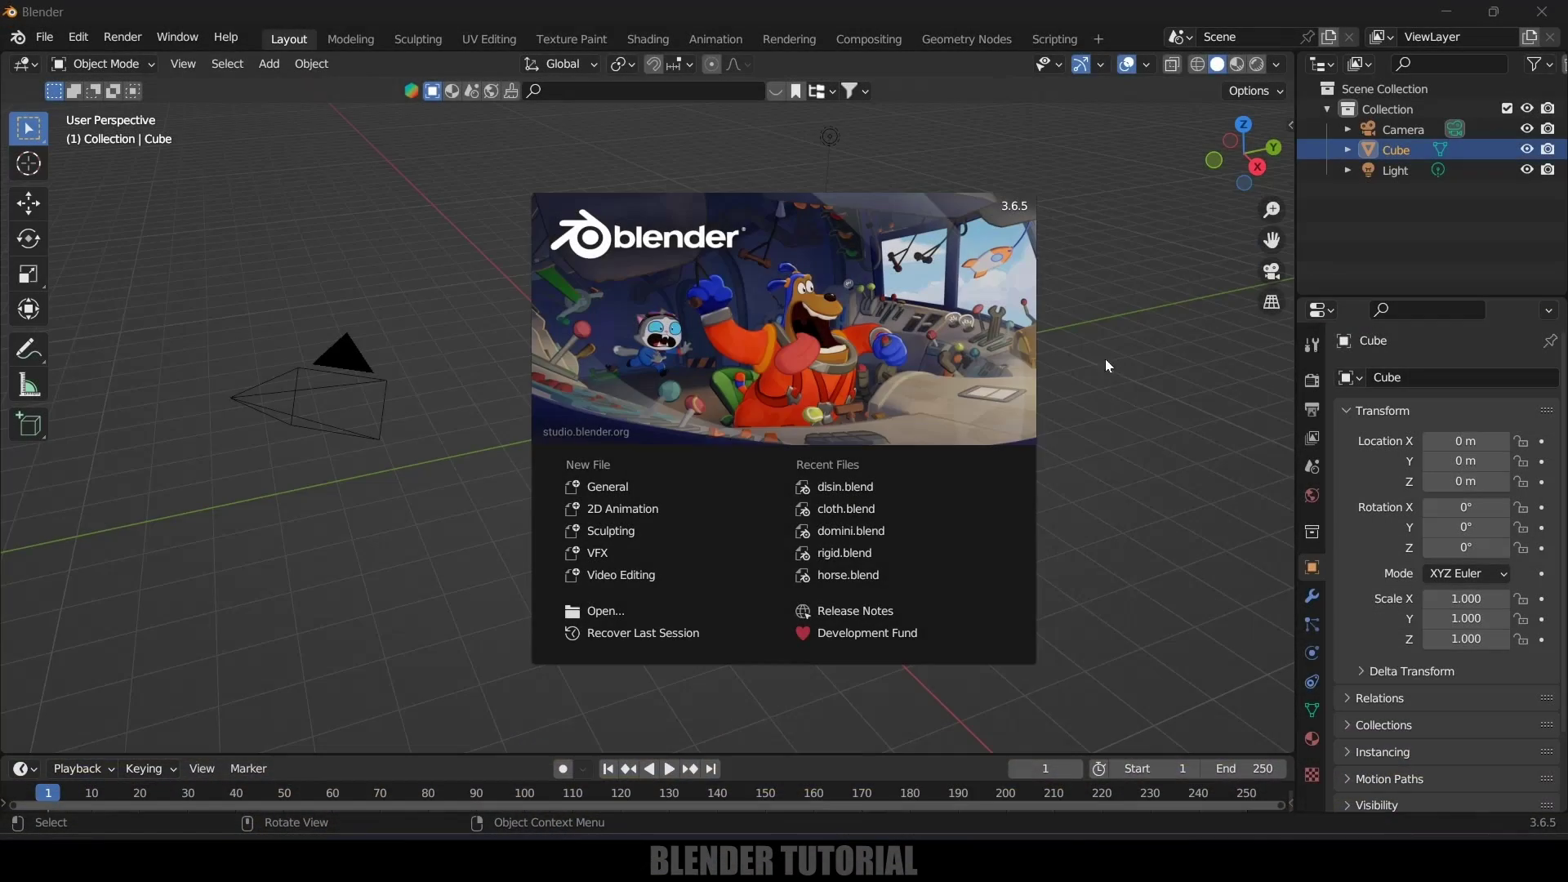
Dismiss the startup splash to reveal the default cube, camera and light scene.
click(1130, 408)
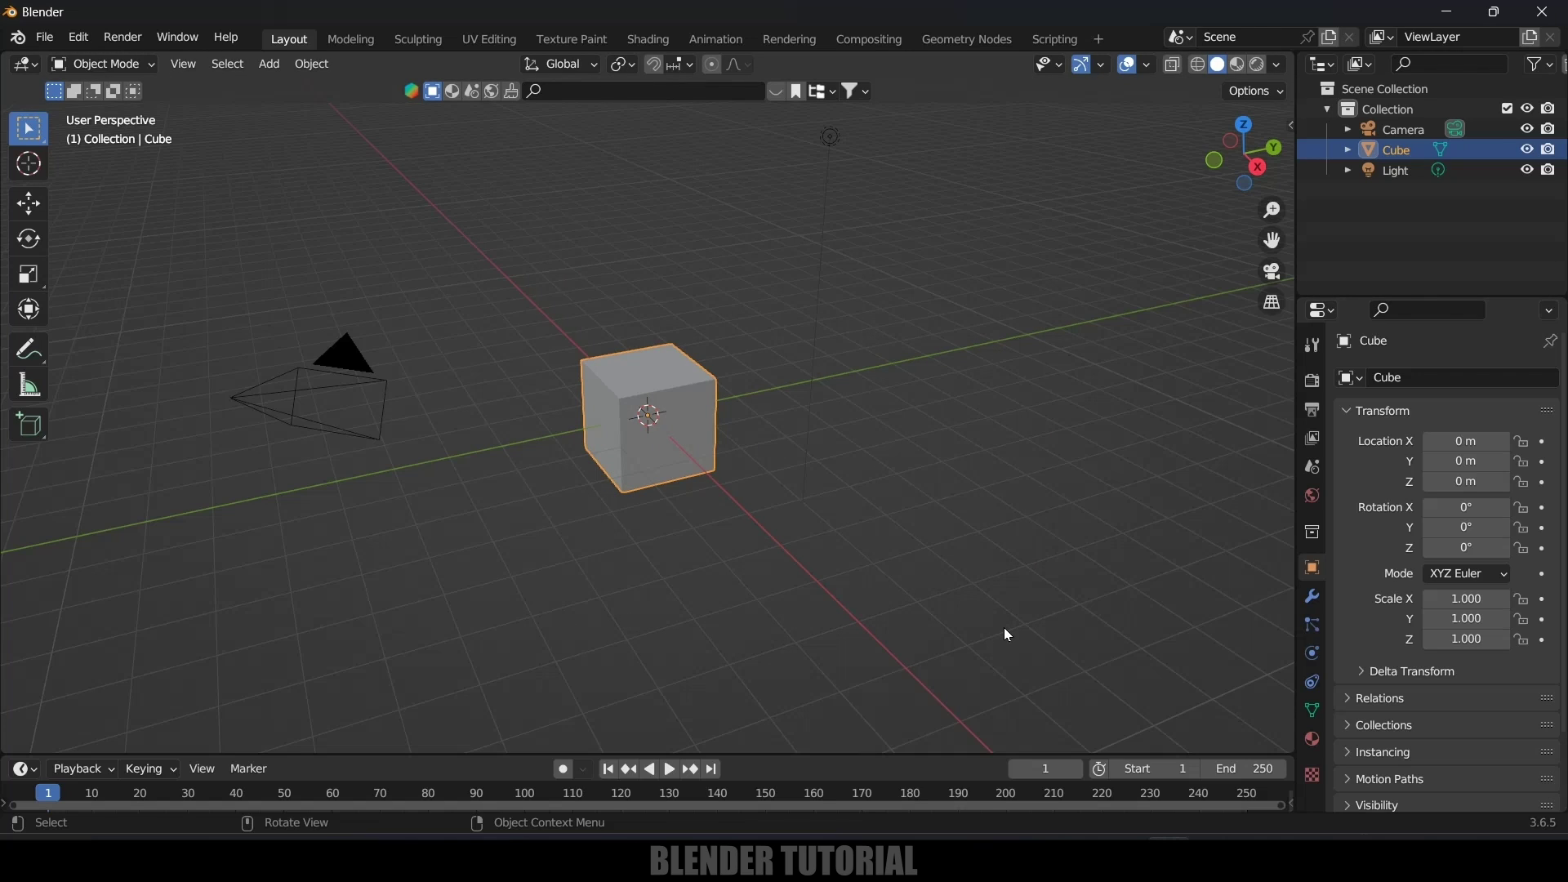
Delete the default objects and place the Horse Statue 01 asset, scaled up to 27.788.
key(a)
key(Delete)
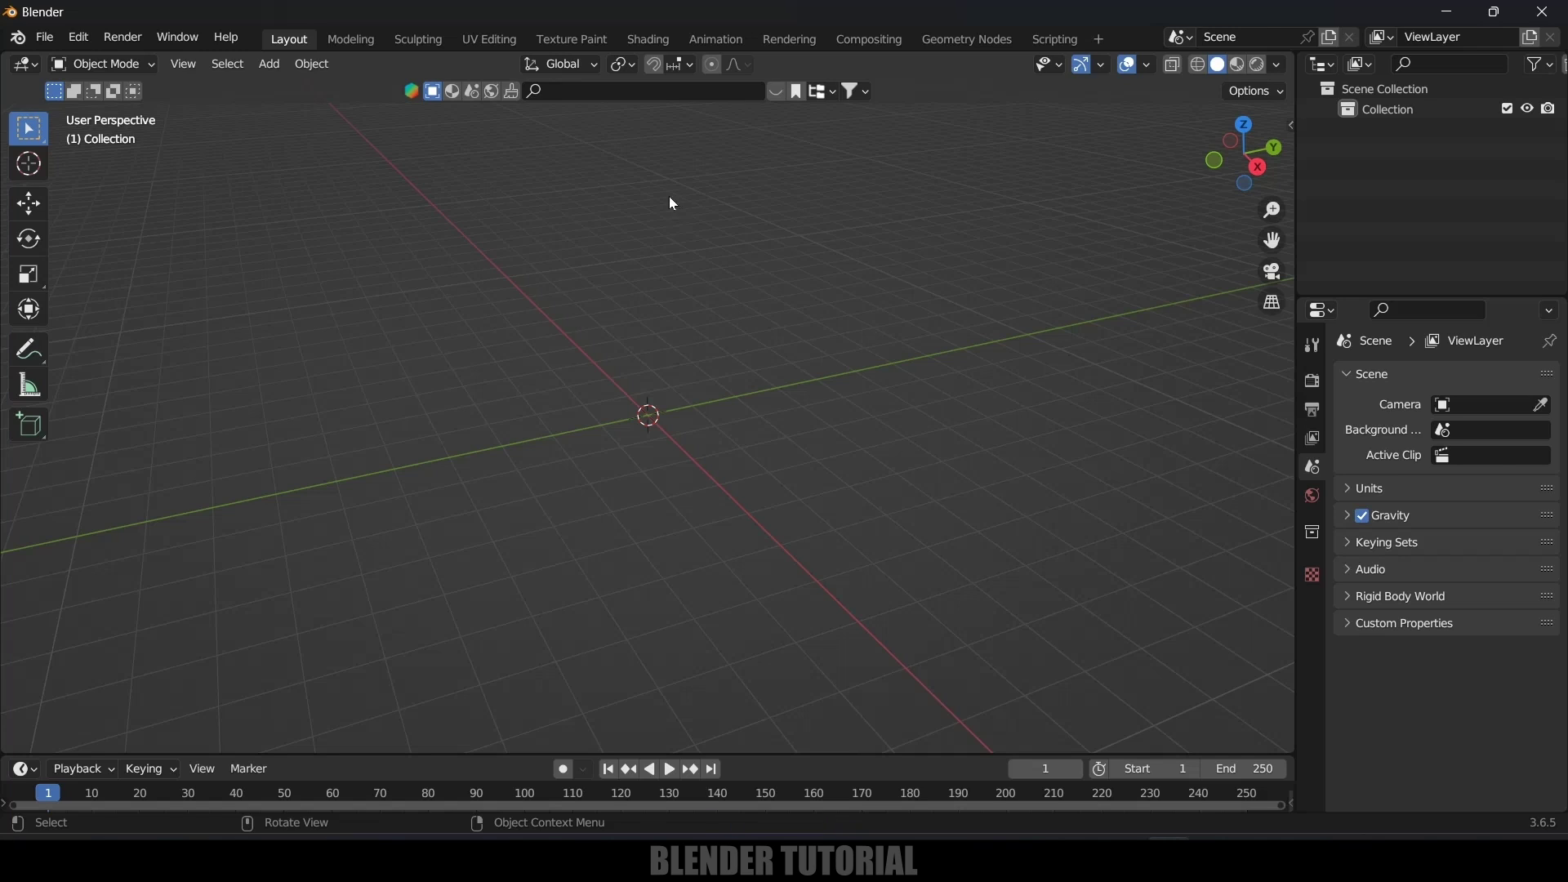
click(579, 93)
key(Return)
mouse_move(766, 198)
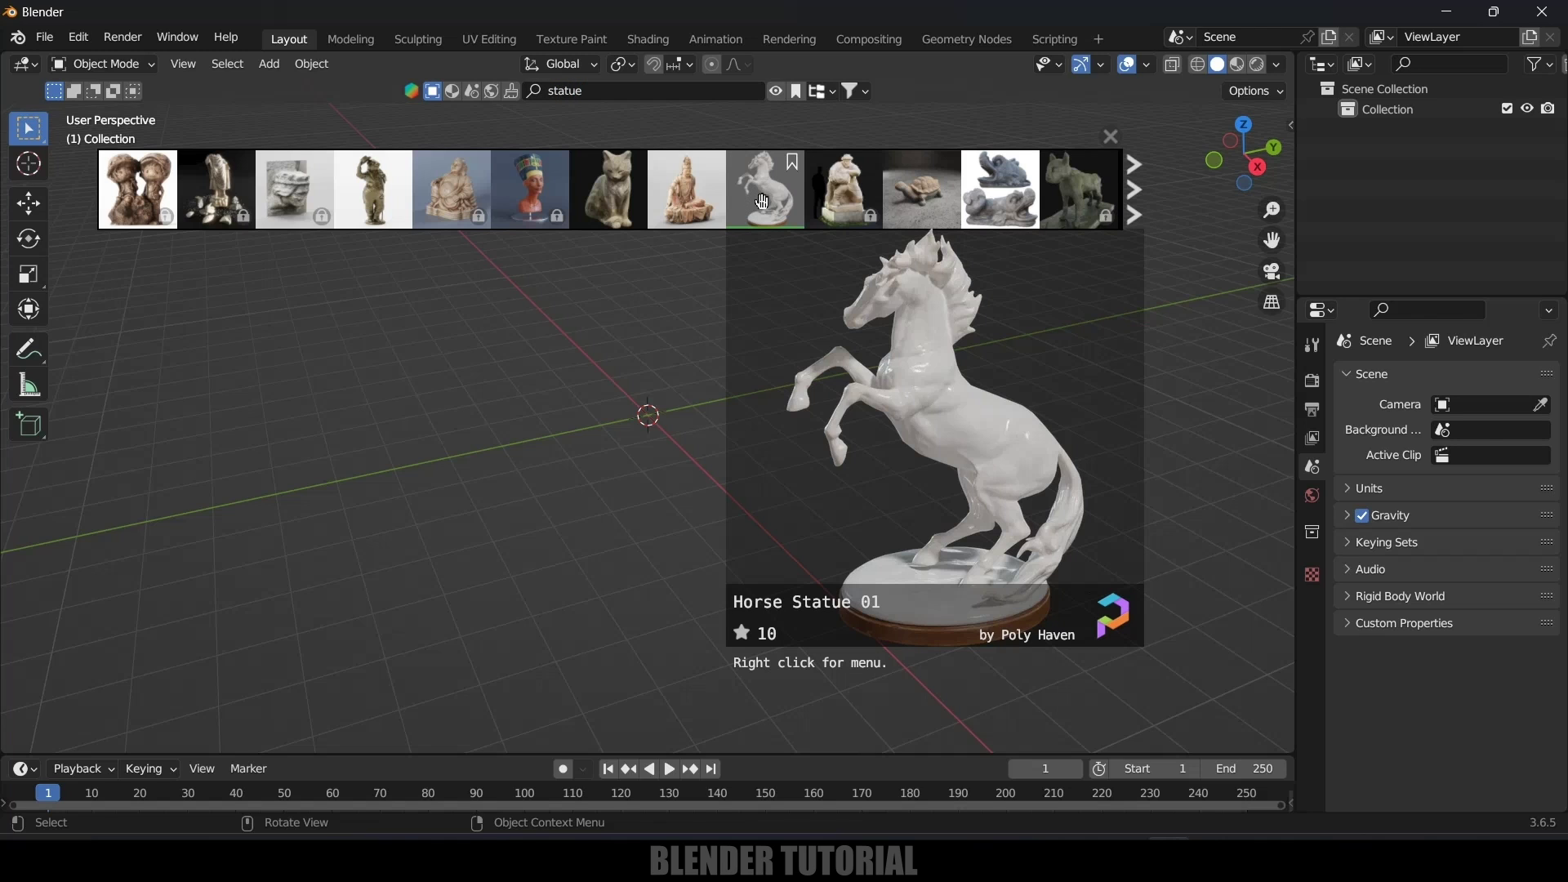
drag(772, 199, 649, 415)
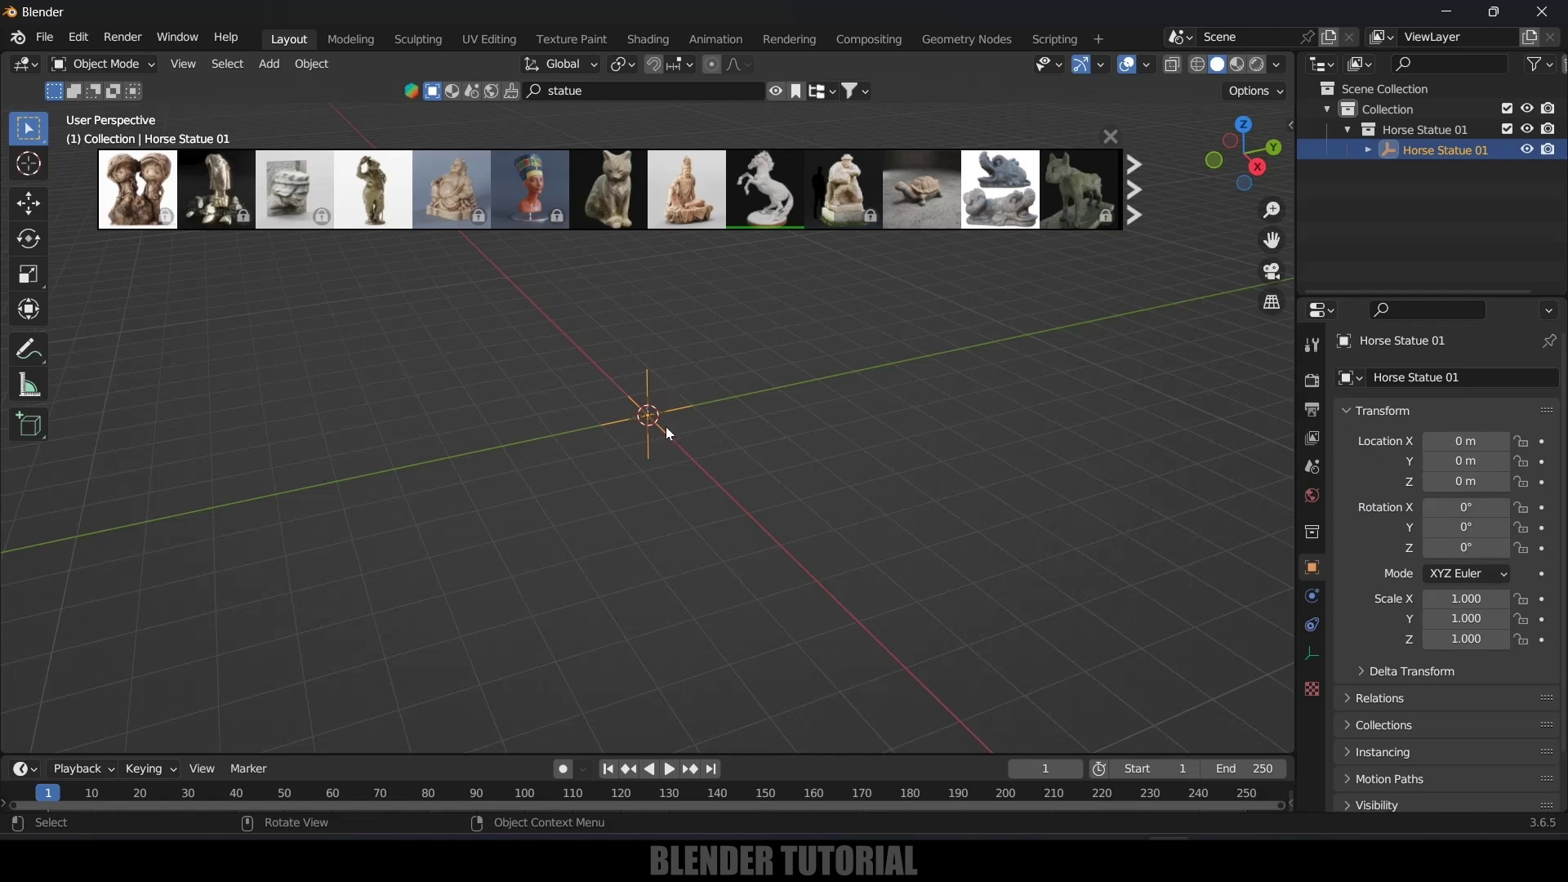
key(s)
click(735, 694)
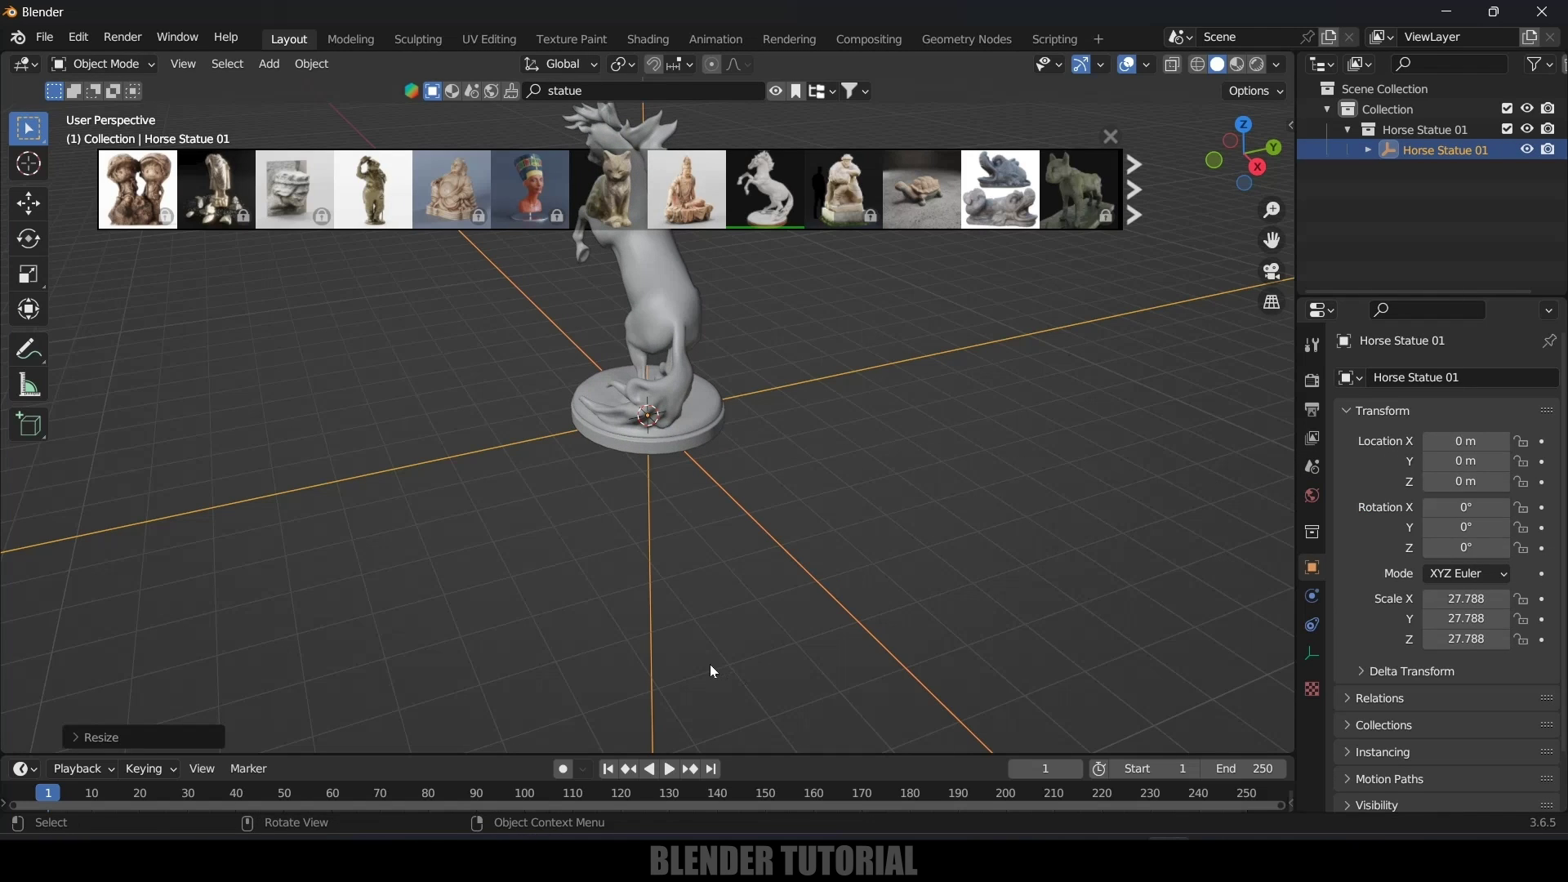
Add a ground plane scaled to 9.736 under the statue, then reselect the horse.
middle_drag(709, 663, 964, 507)
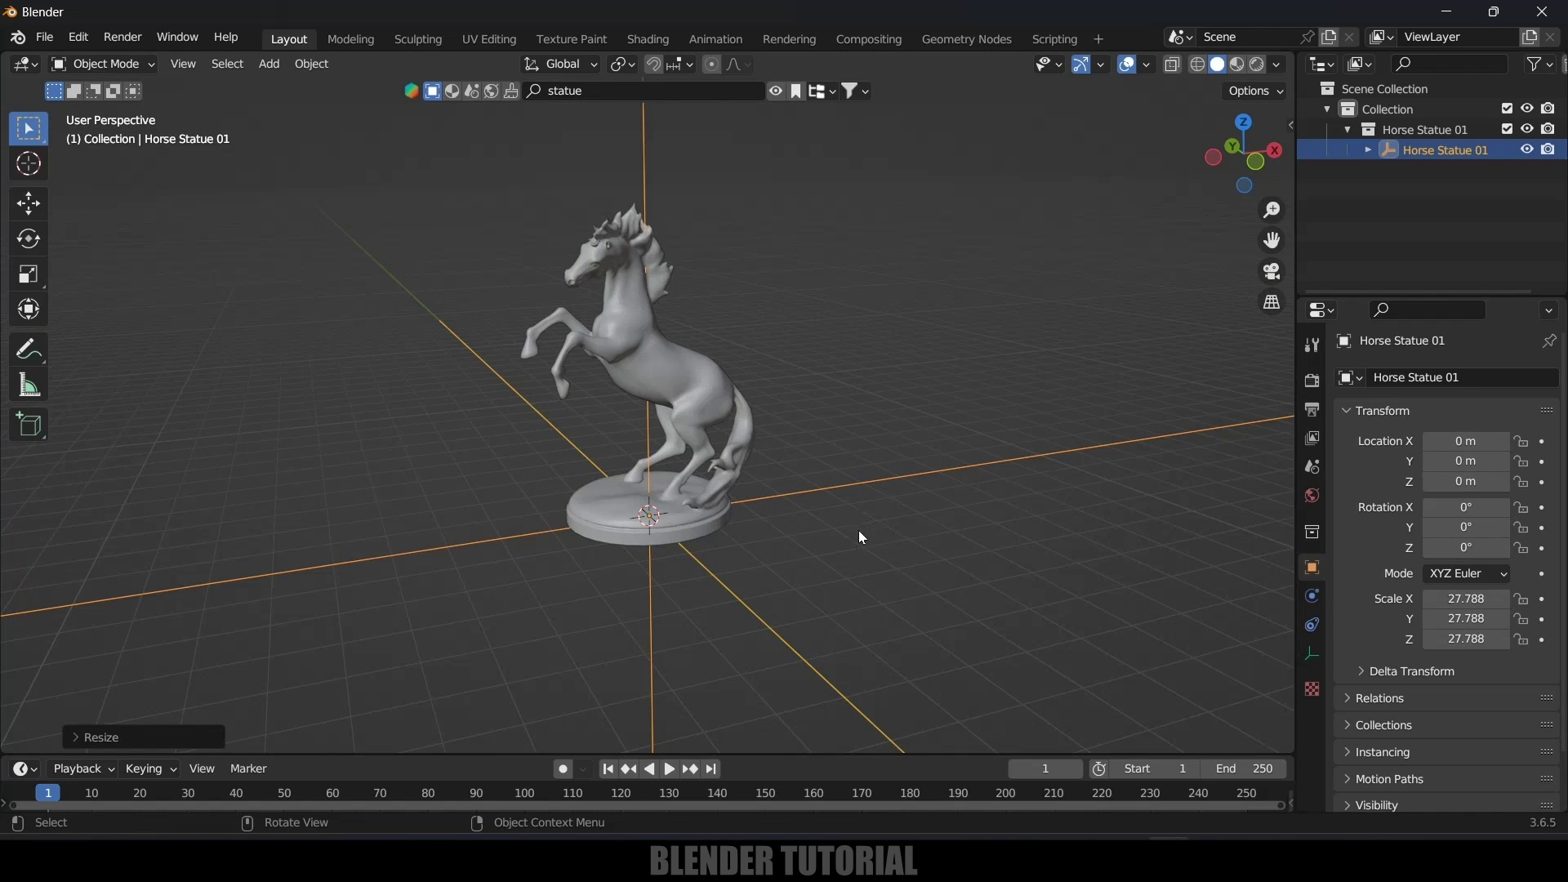
click(277, 64)
mouse_move(277, 81)
click(446, 86)
key(s)
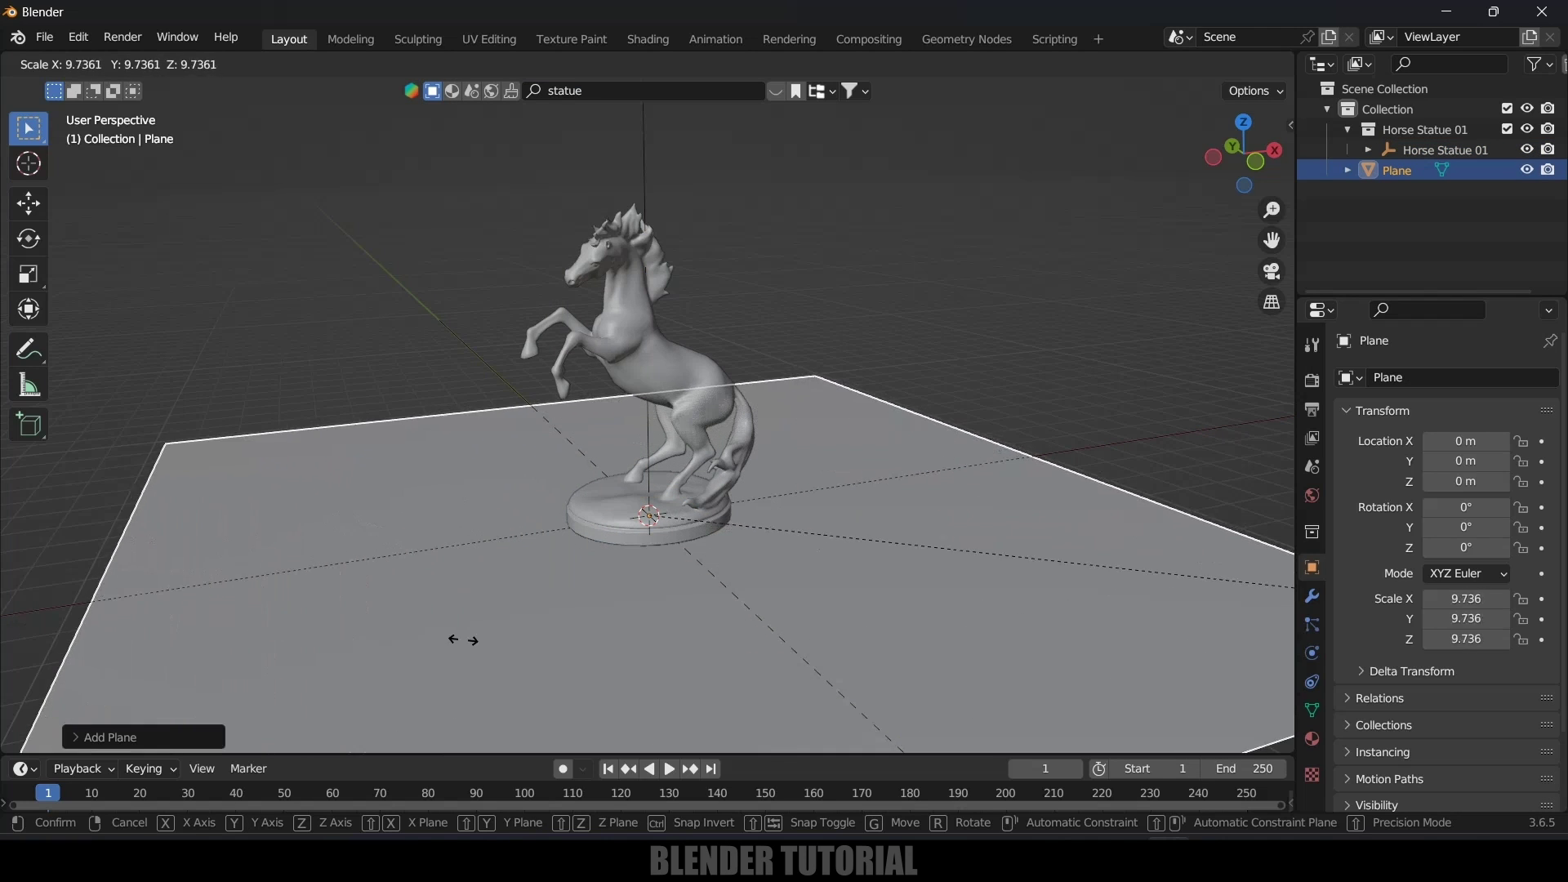
click(664, 355)
click(664, 354)
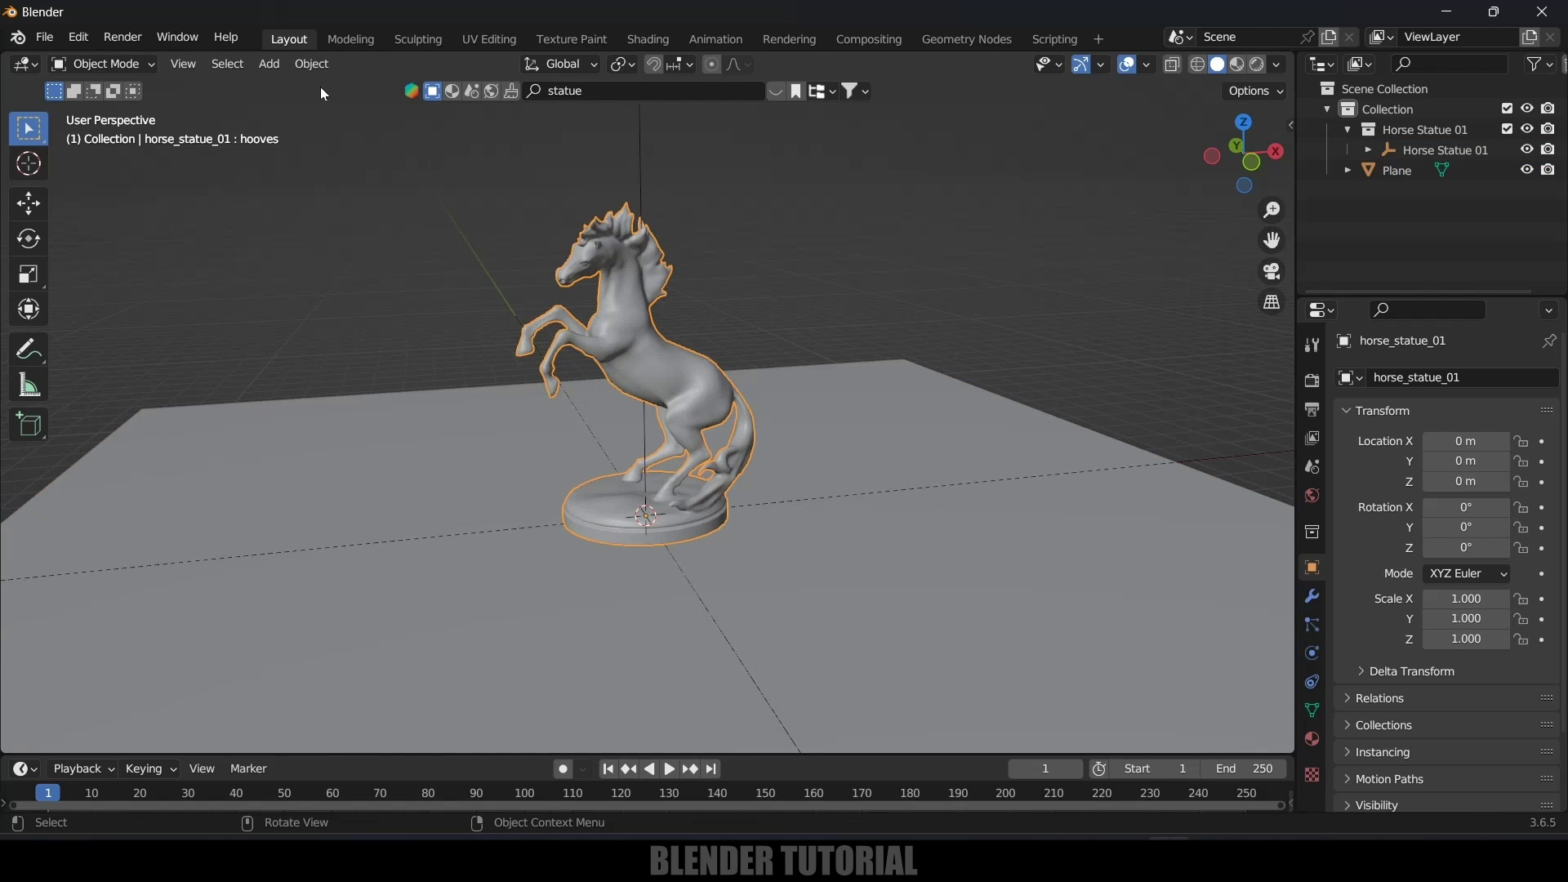
Apply Quick Explode to the horse statue, preview the shattering, and show its particle settings.
click(311, 65)
mouse_move(380, 629)
click(560, 651)
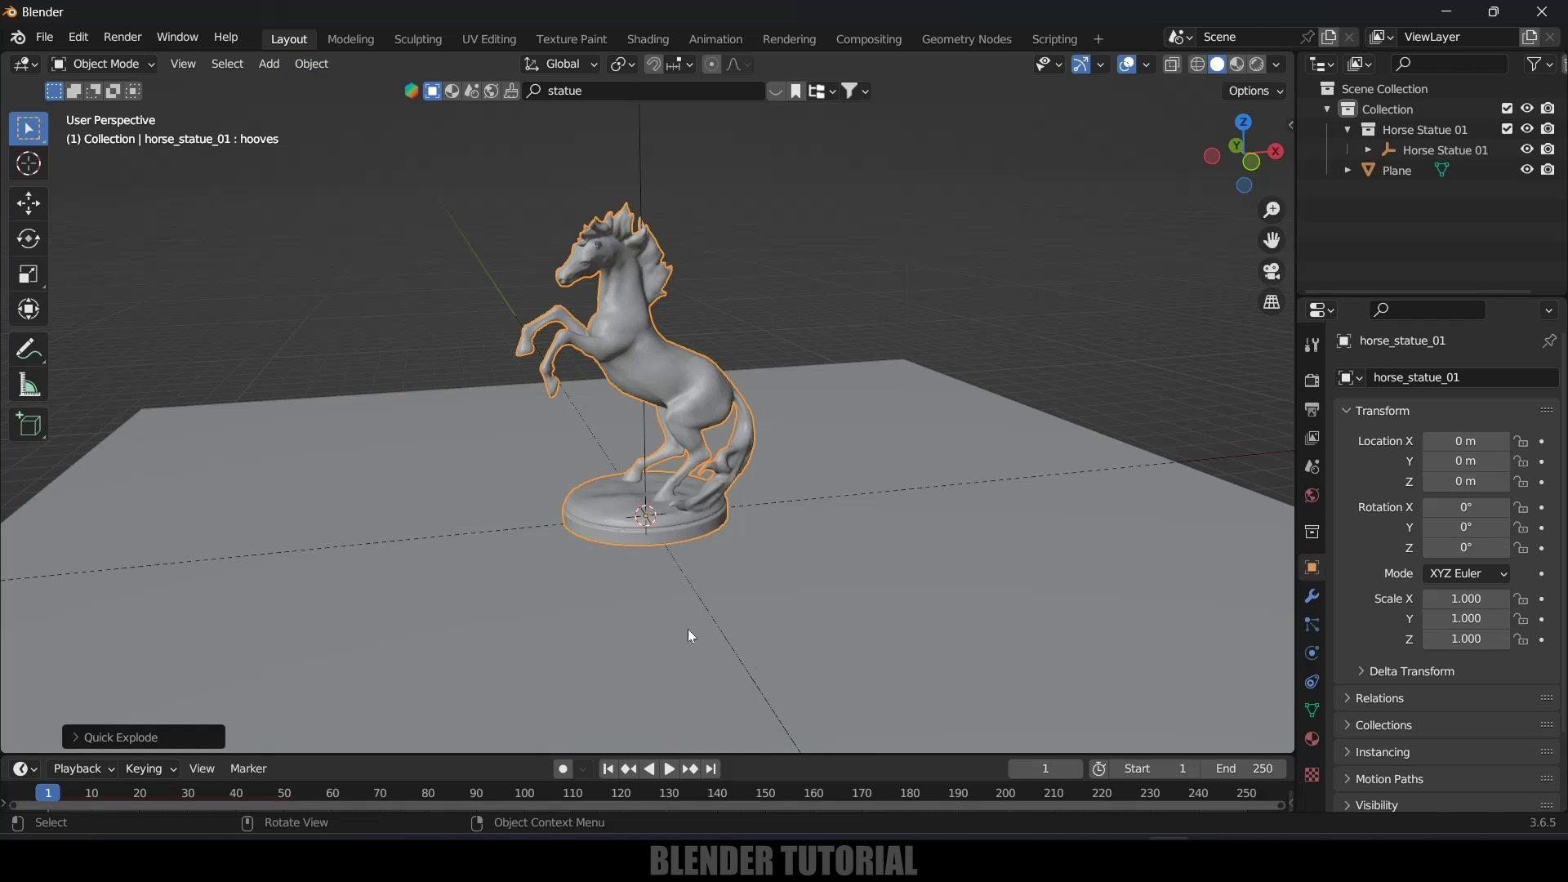
key(space)
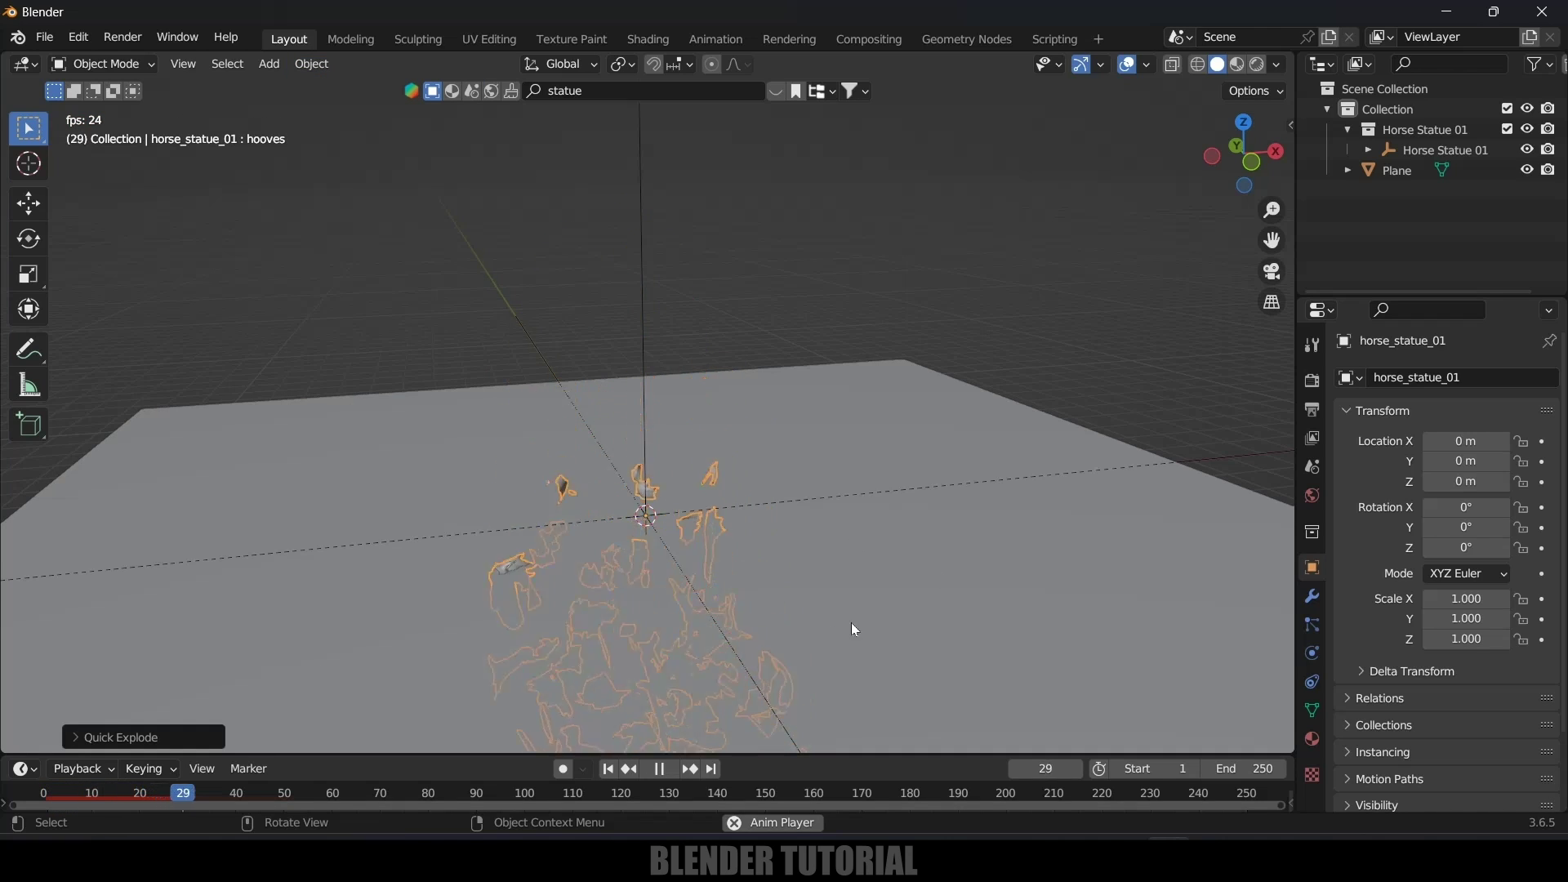
click(639, 765)
click(612, 768)
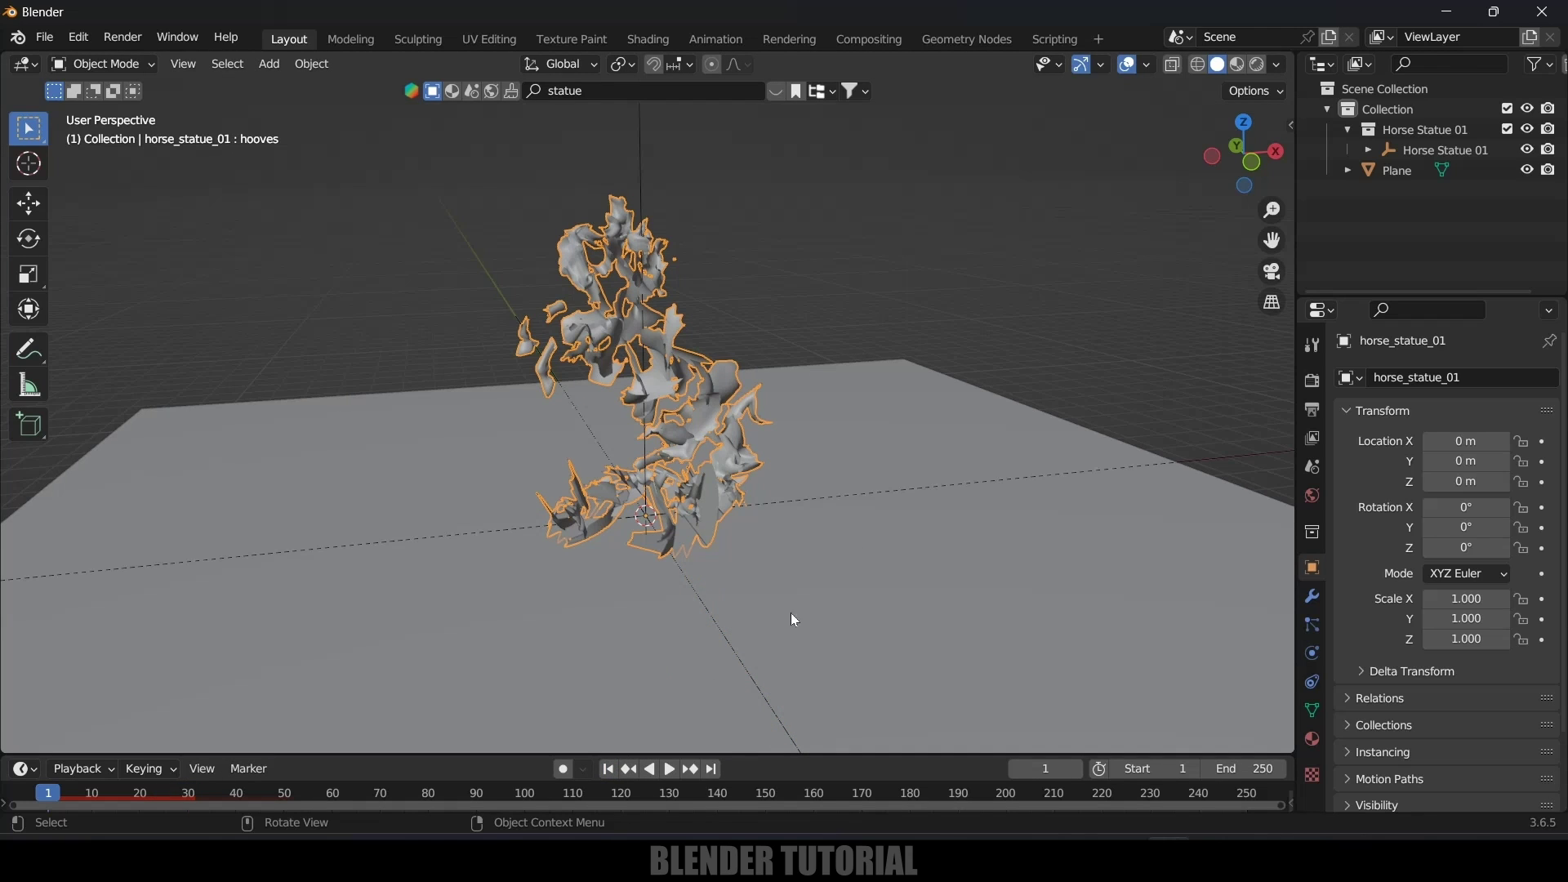
shift+middle_drag(796, 612, 810, 522)
click(1312, 624)
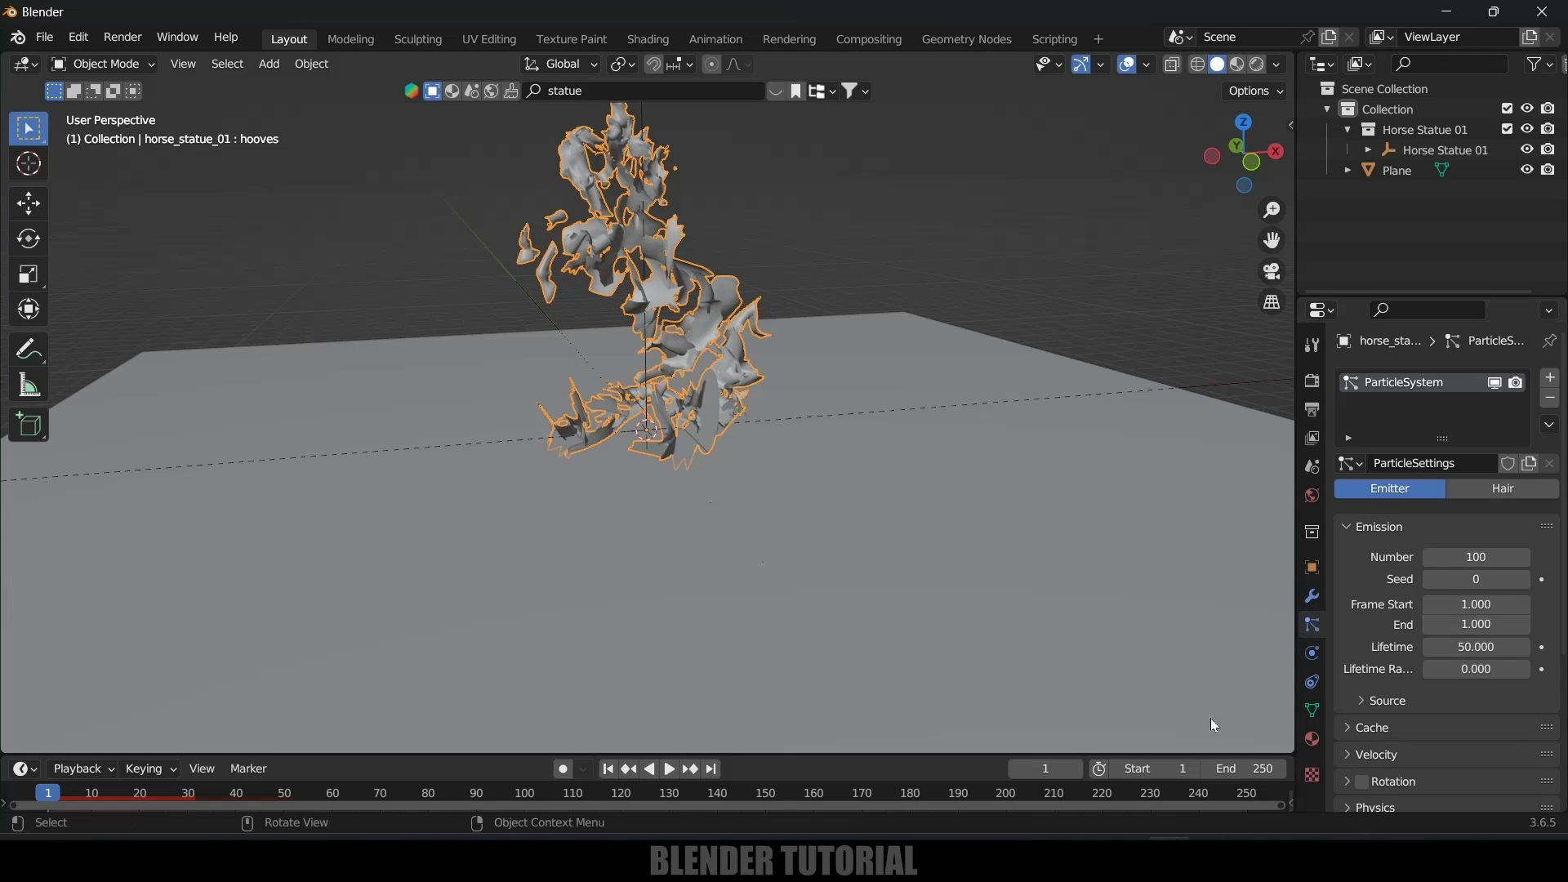
Set the scene end frame to 350 and particle emission end to frame 250.
click(1476, 624)
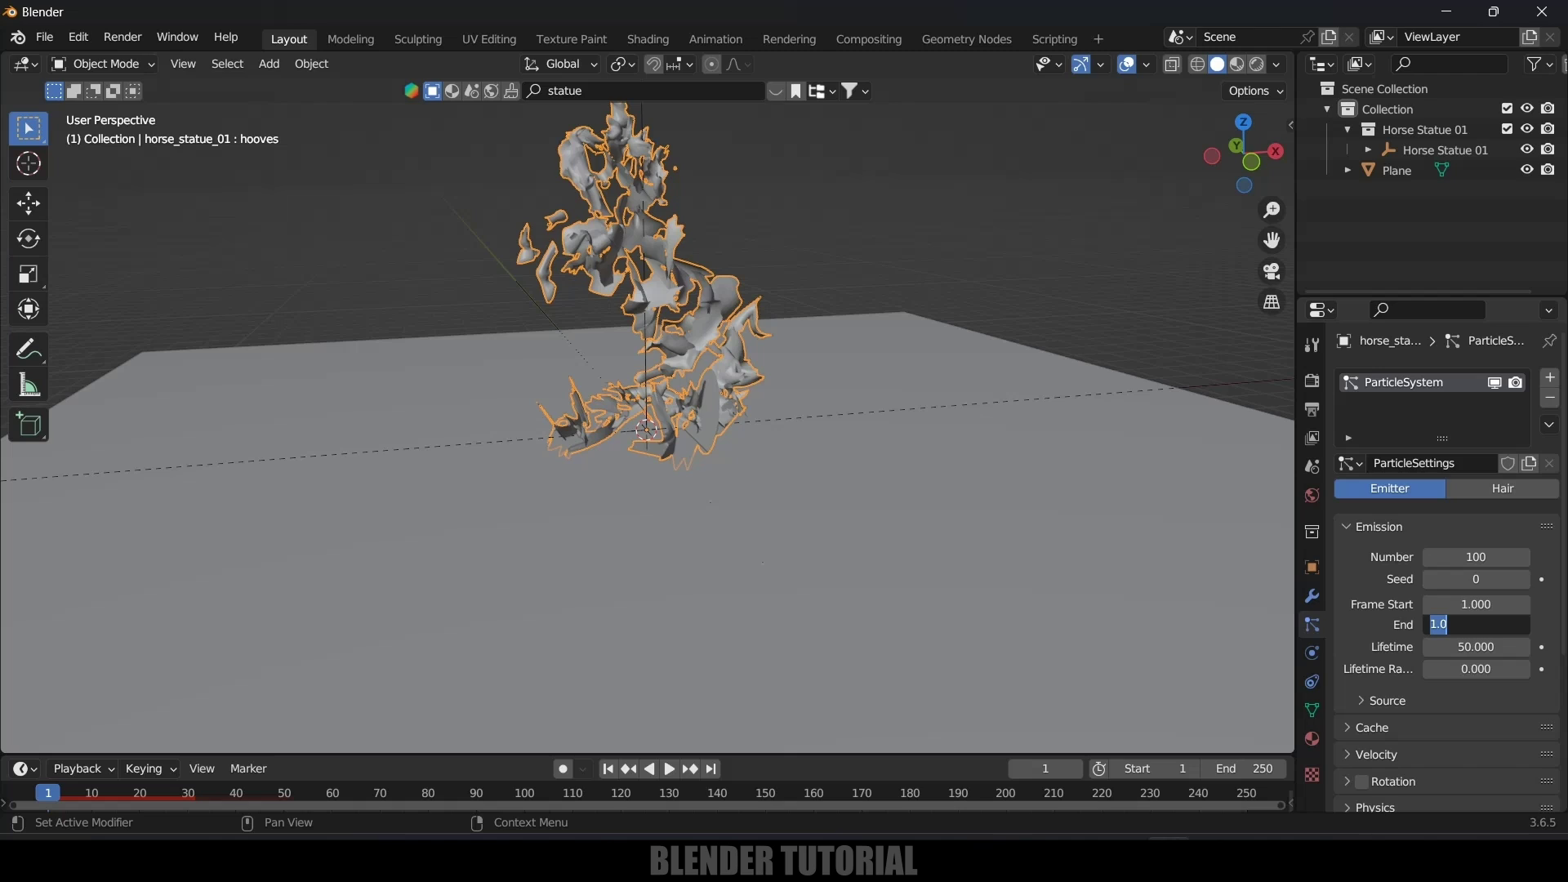
click(1245, 768)
key(Return)
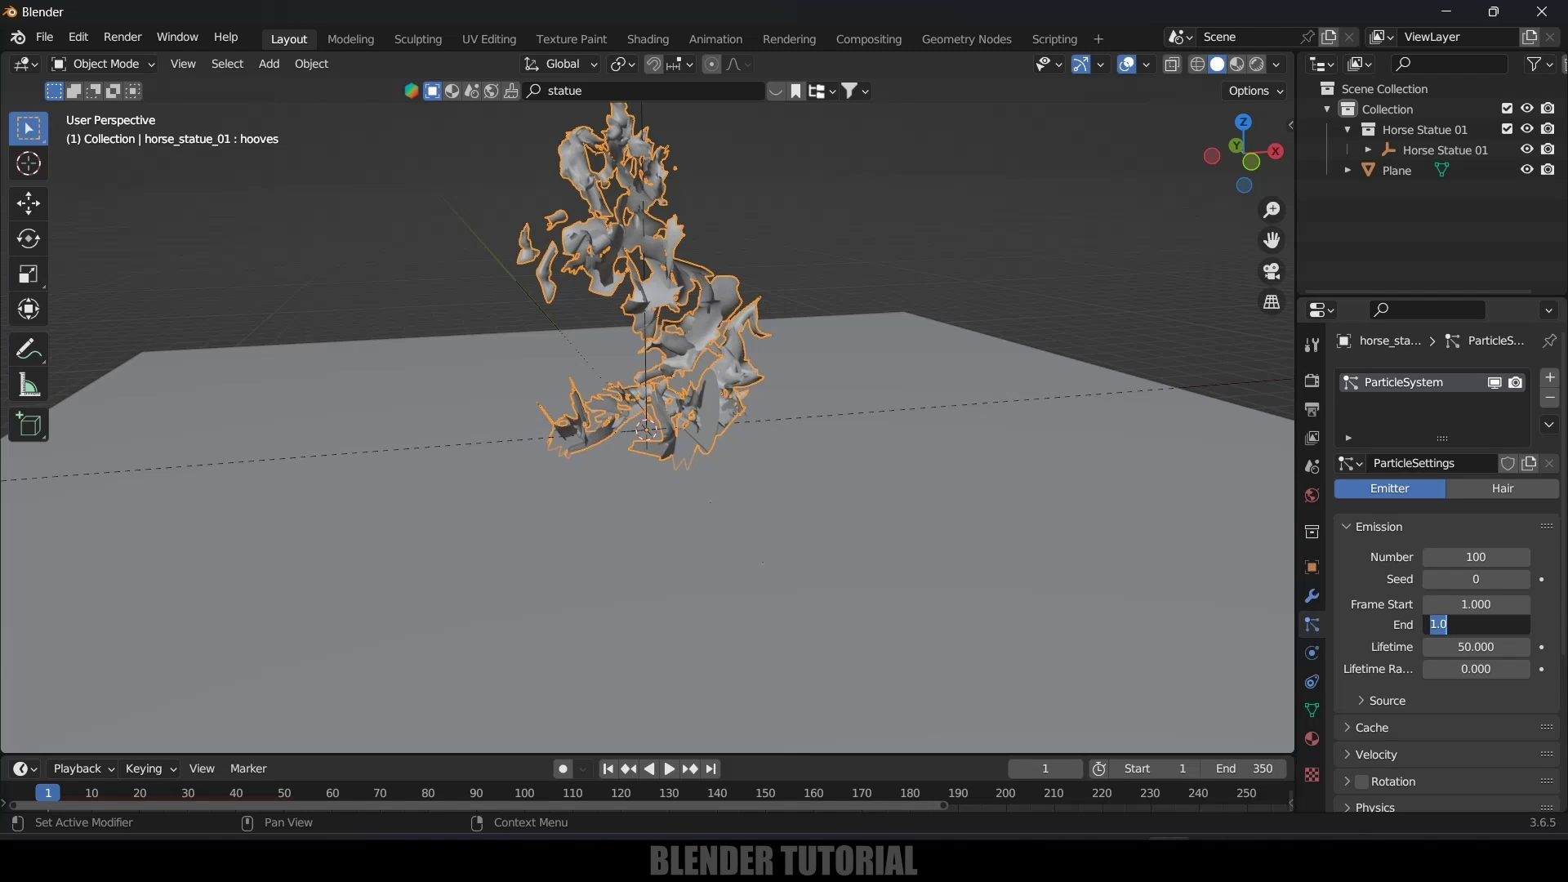
click(1477, 630)
text(250)
key(Return)
Set the particle lifetime to 250 with 0.5 lifetime randomness.
click(1478, 647)
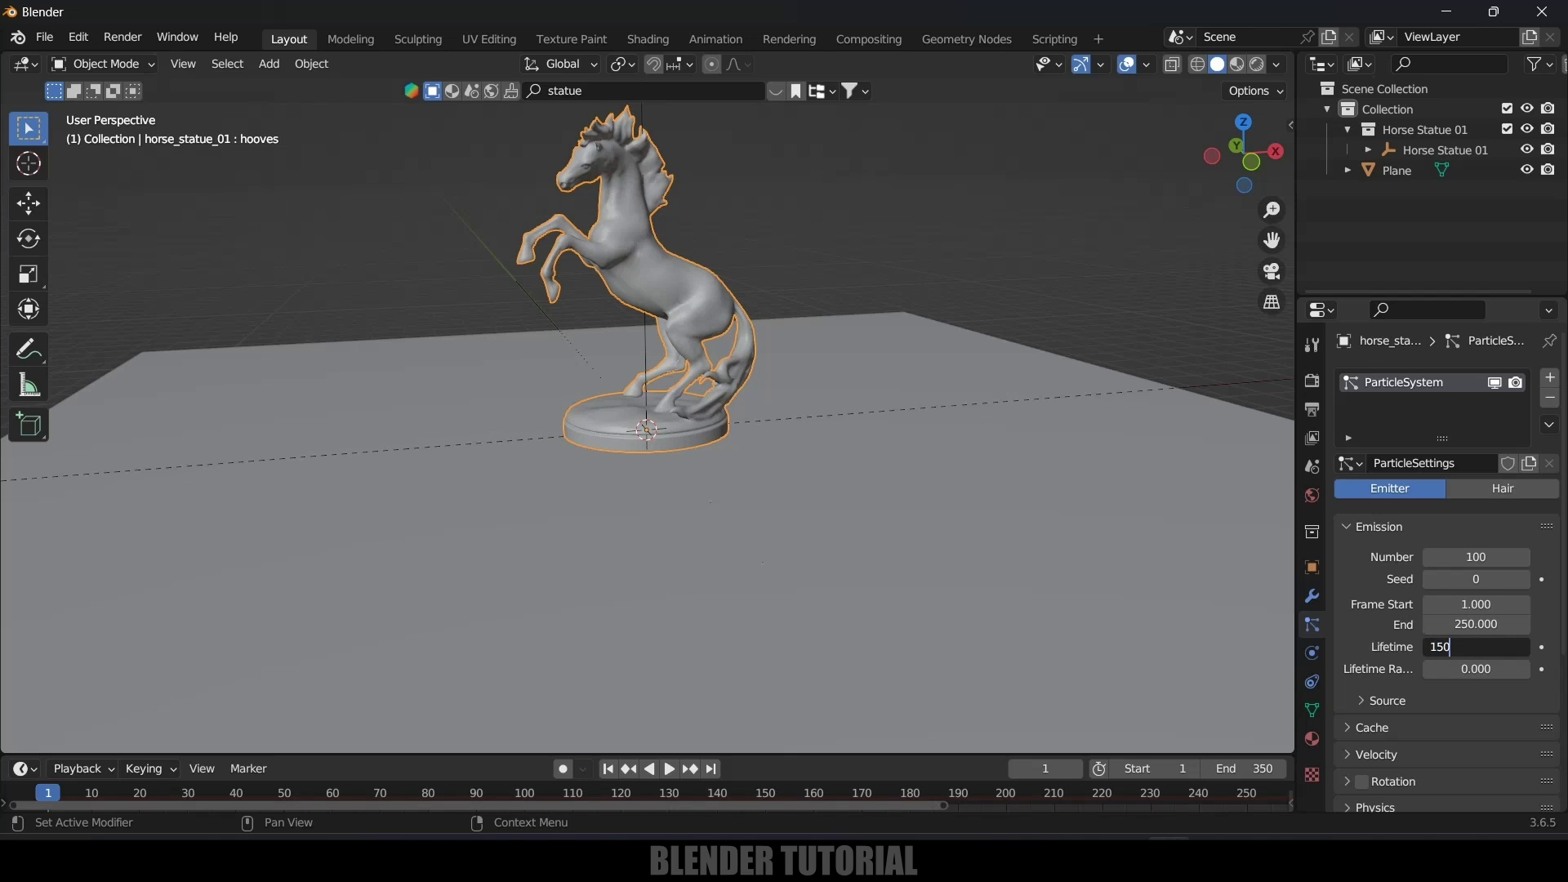
key(Return)
click(1478, 646)
key(Return)
click(1476, 669)
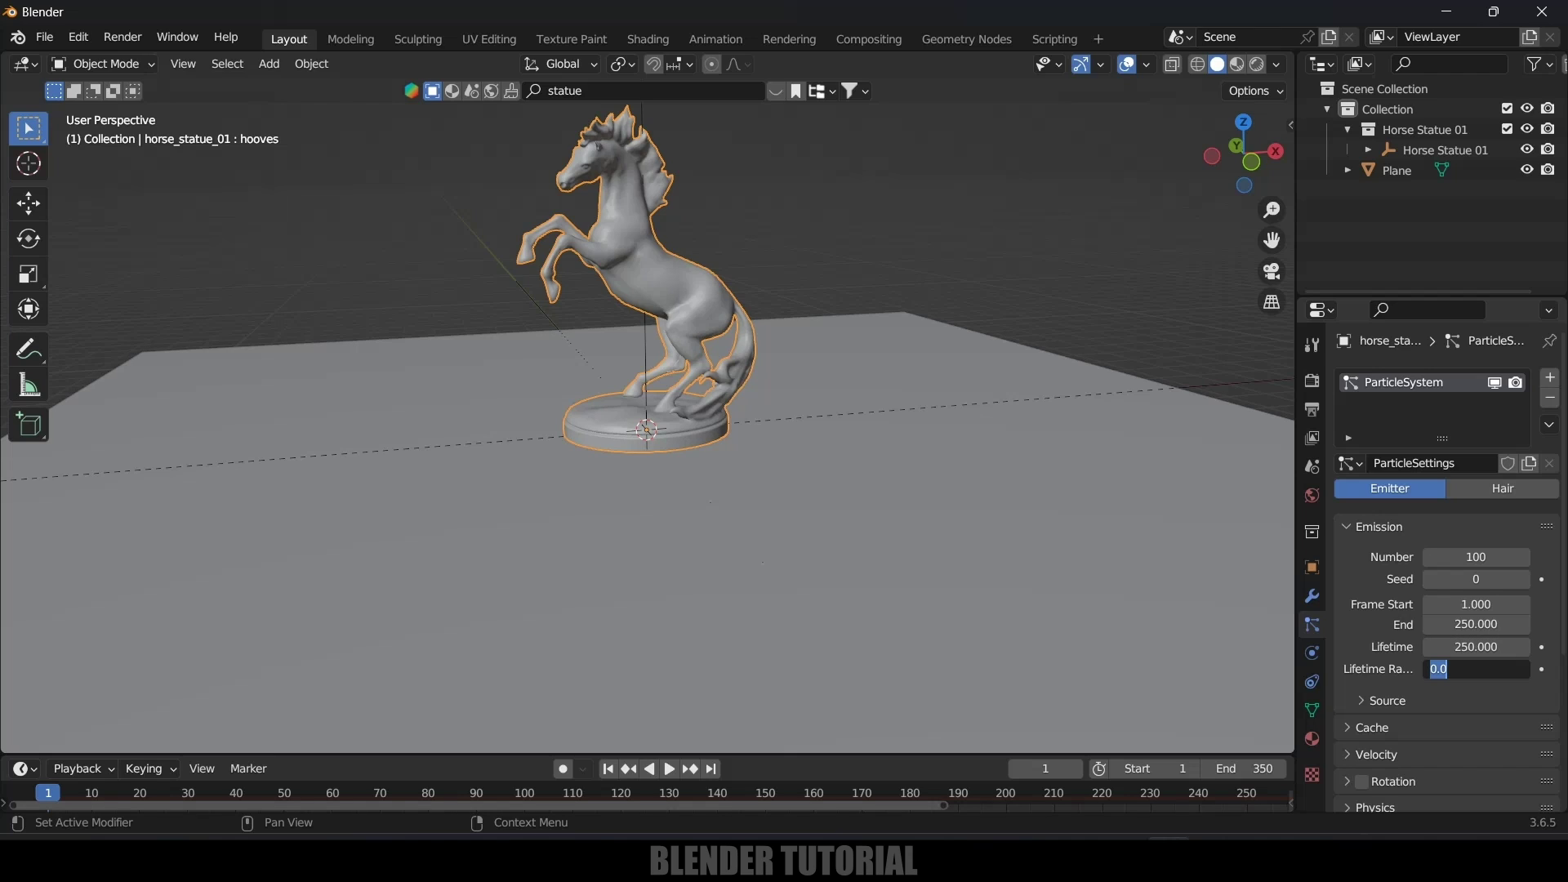
text(.5)
key(Return)
scroll(1123, 536, down, 1)
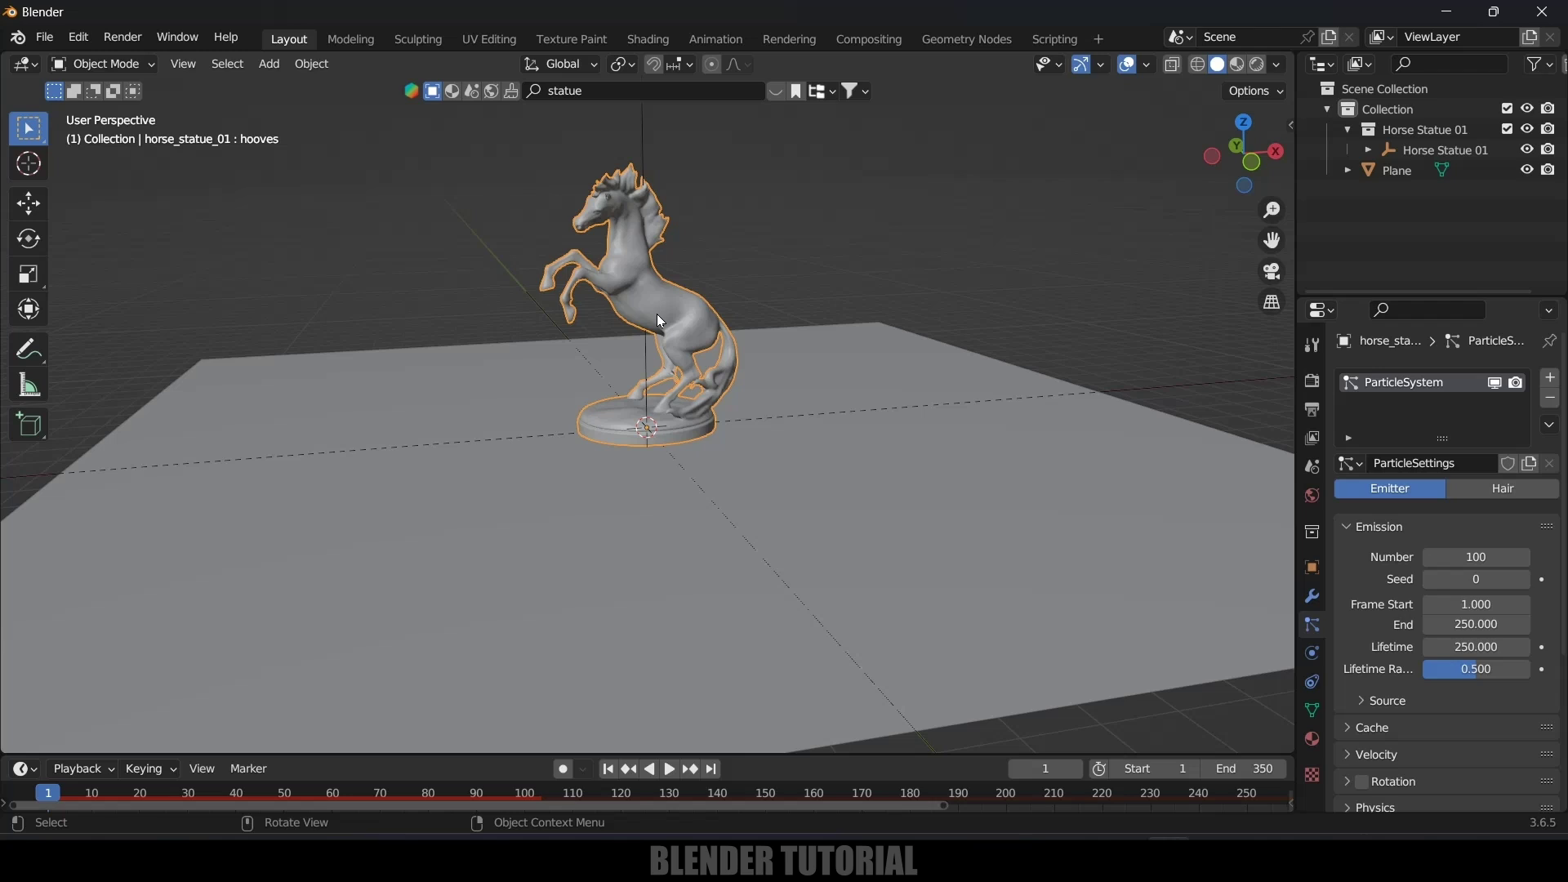
Raise the particle count to 1000 and play back the emission from frame 1.
click(1437, 557)
key(Return)
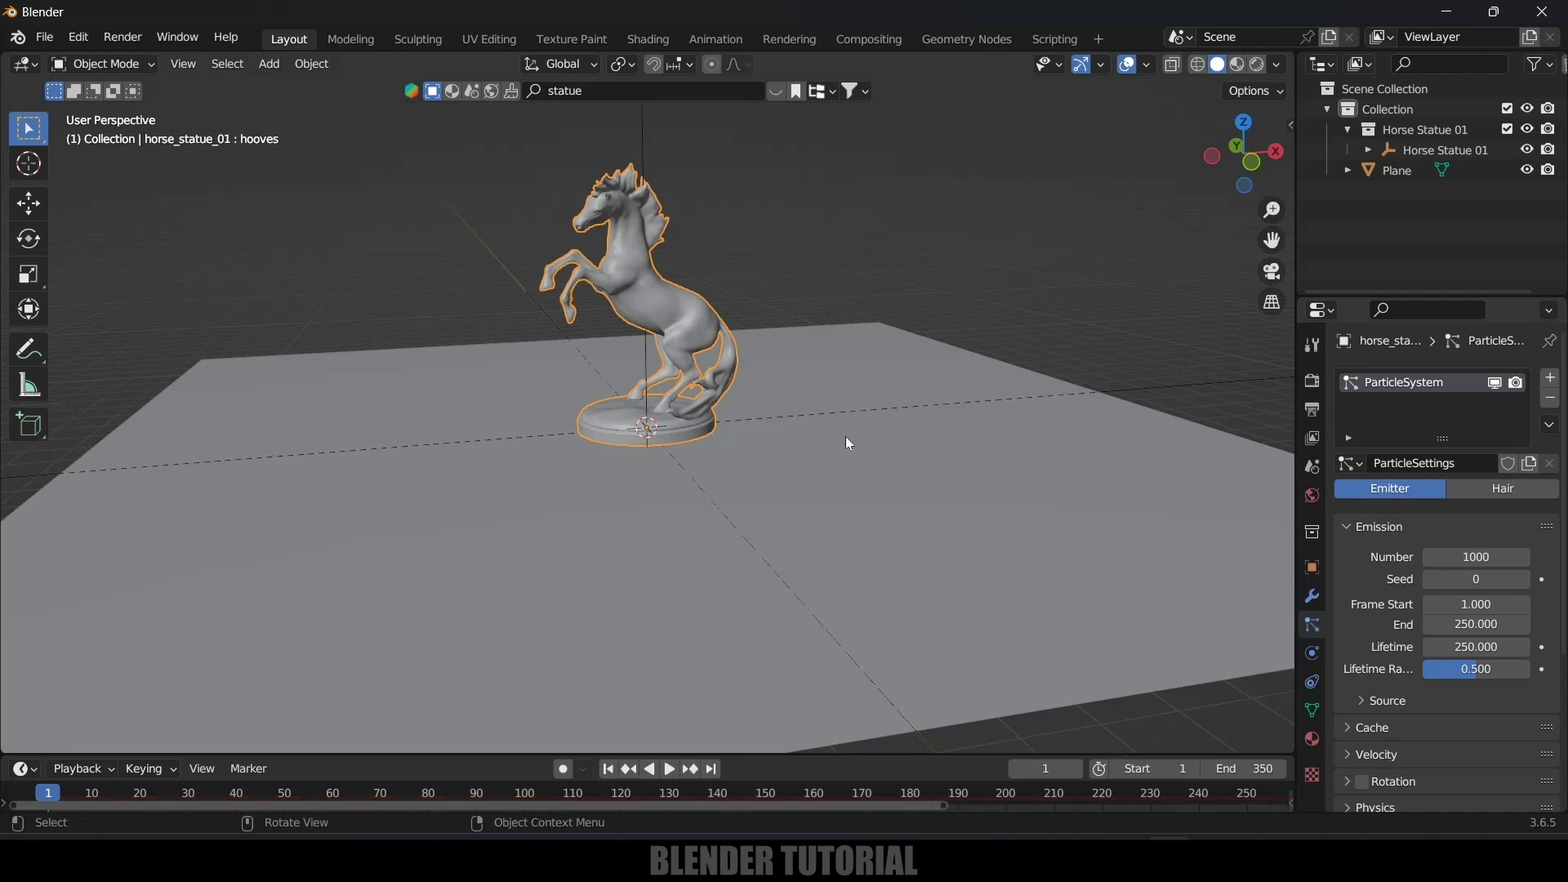
click(674, 775)
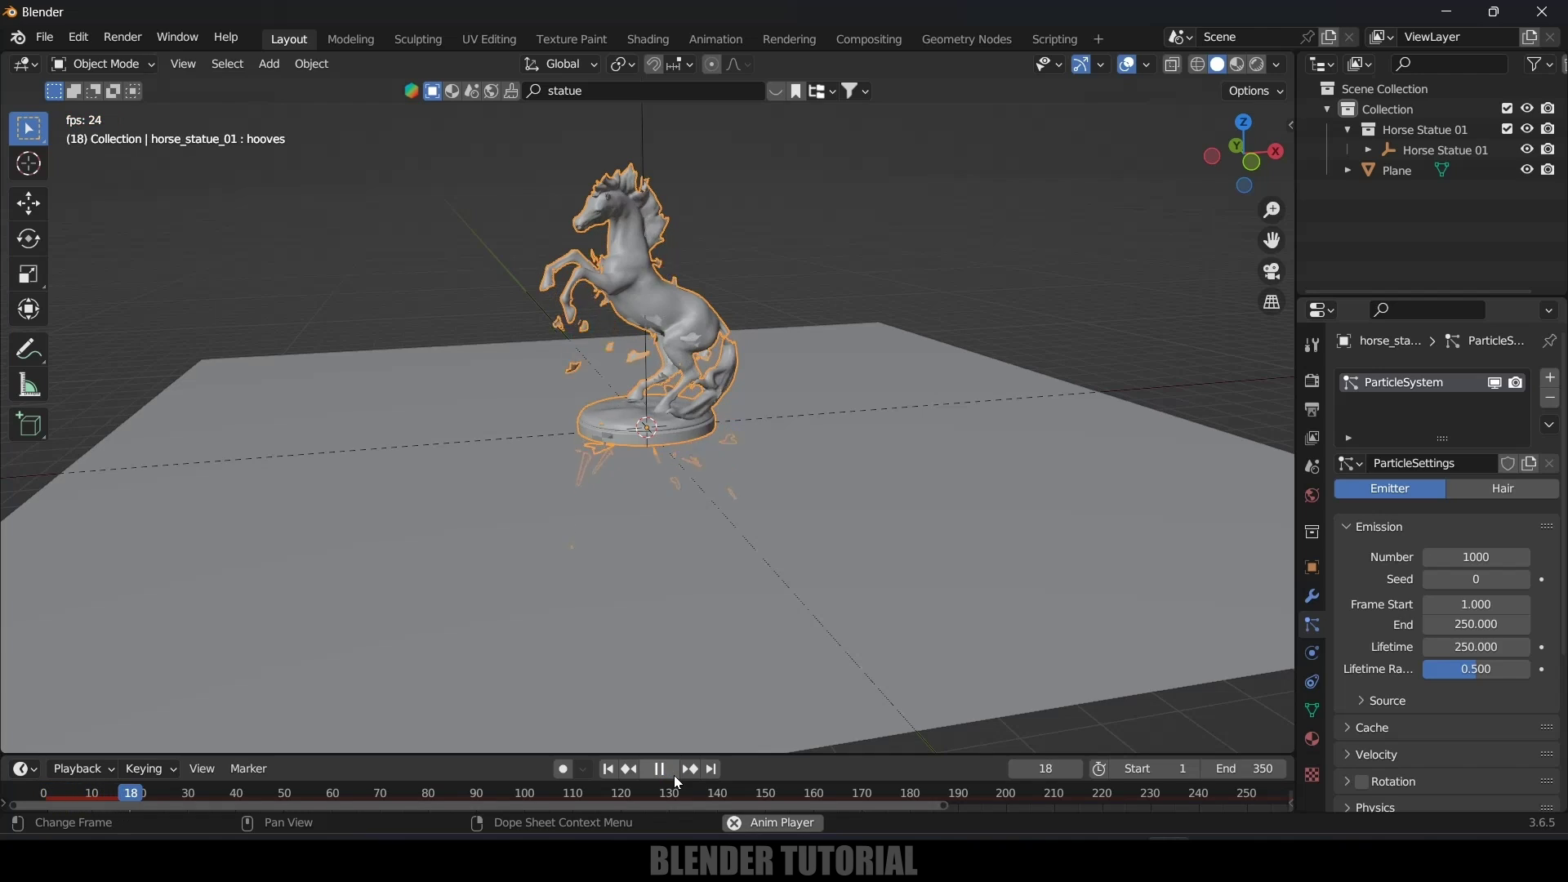
click(674, 776)
click(609, 770)
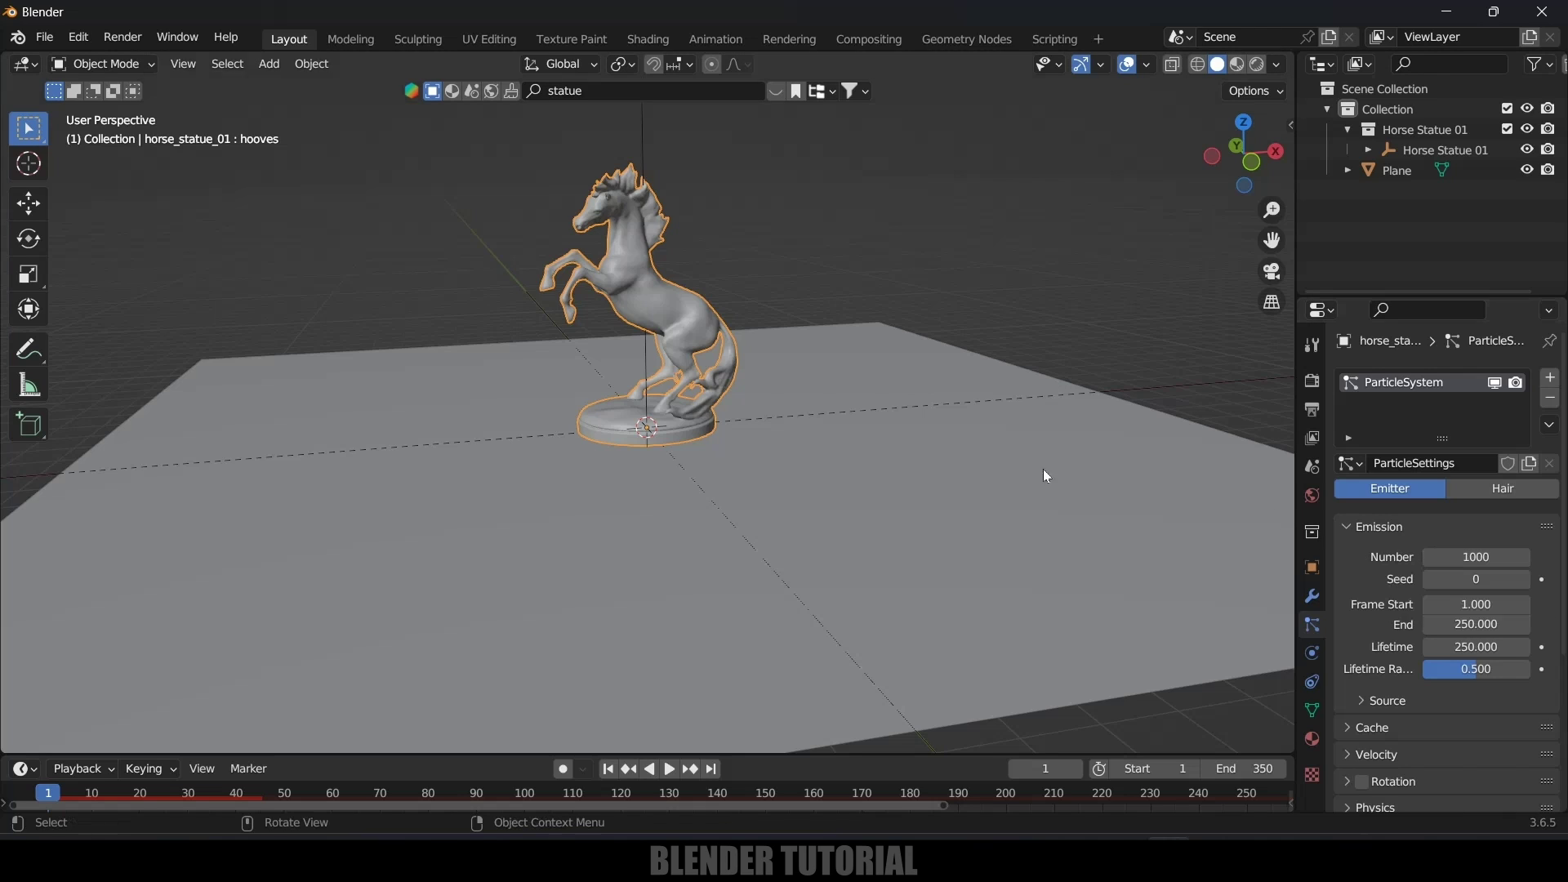
key(space)
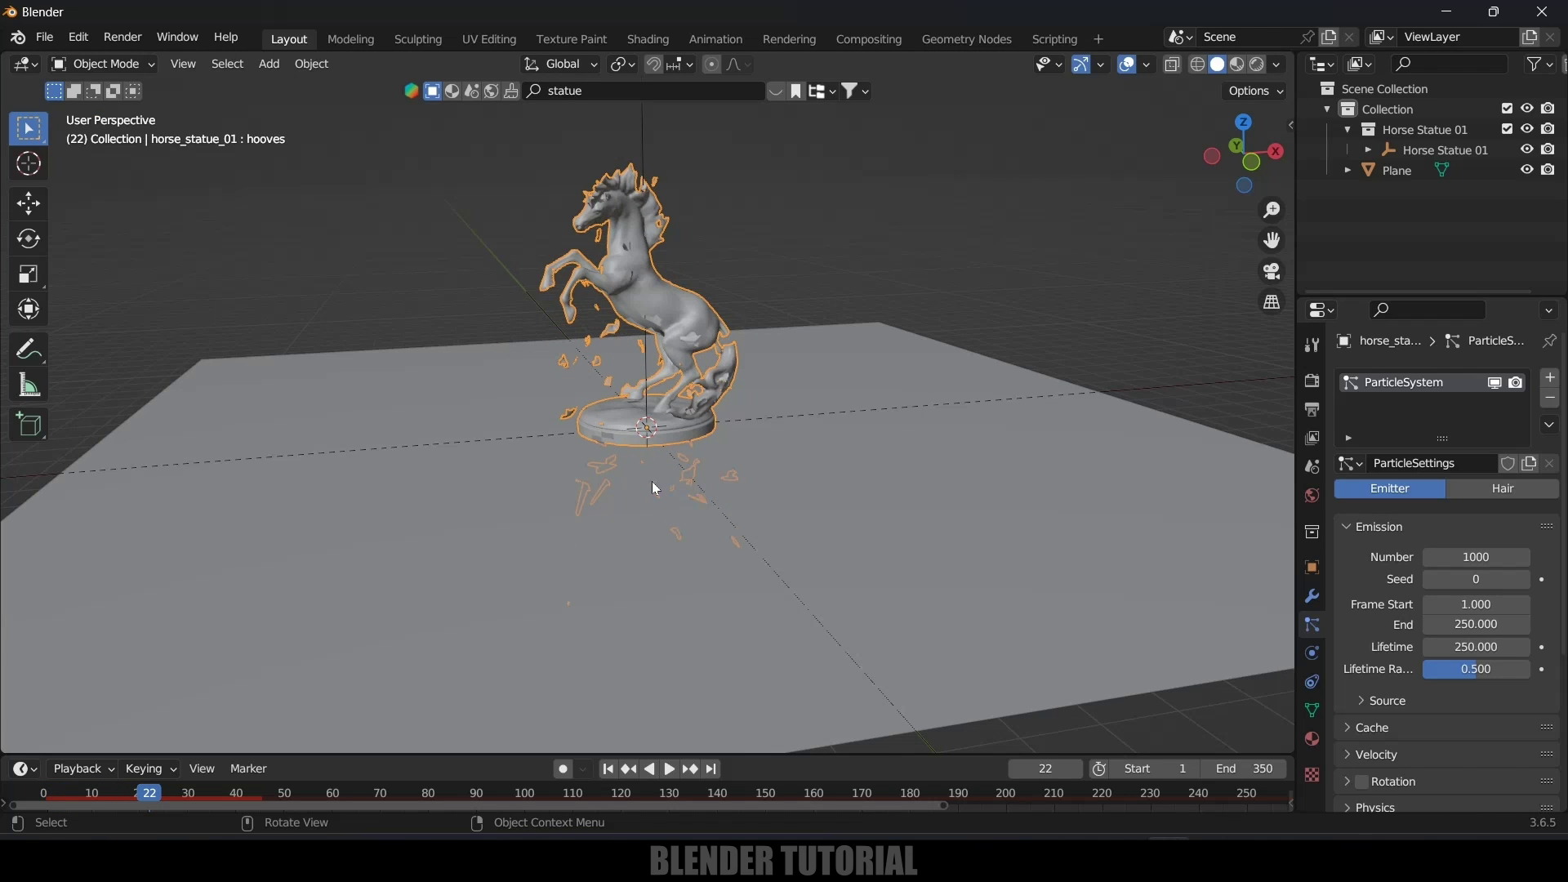
key(Escape)
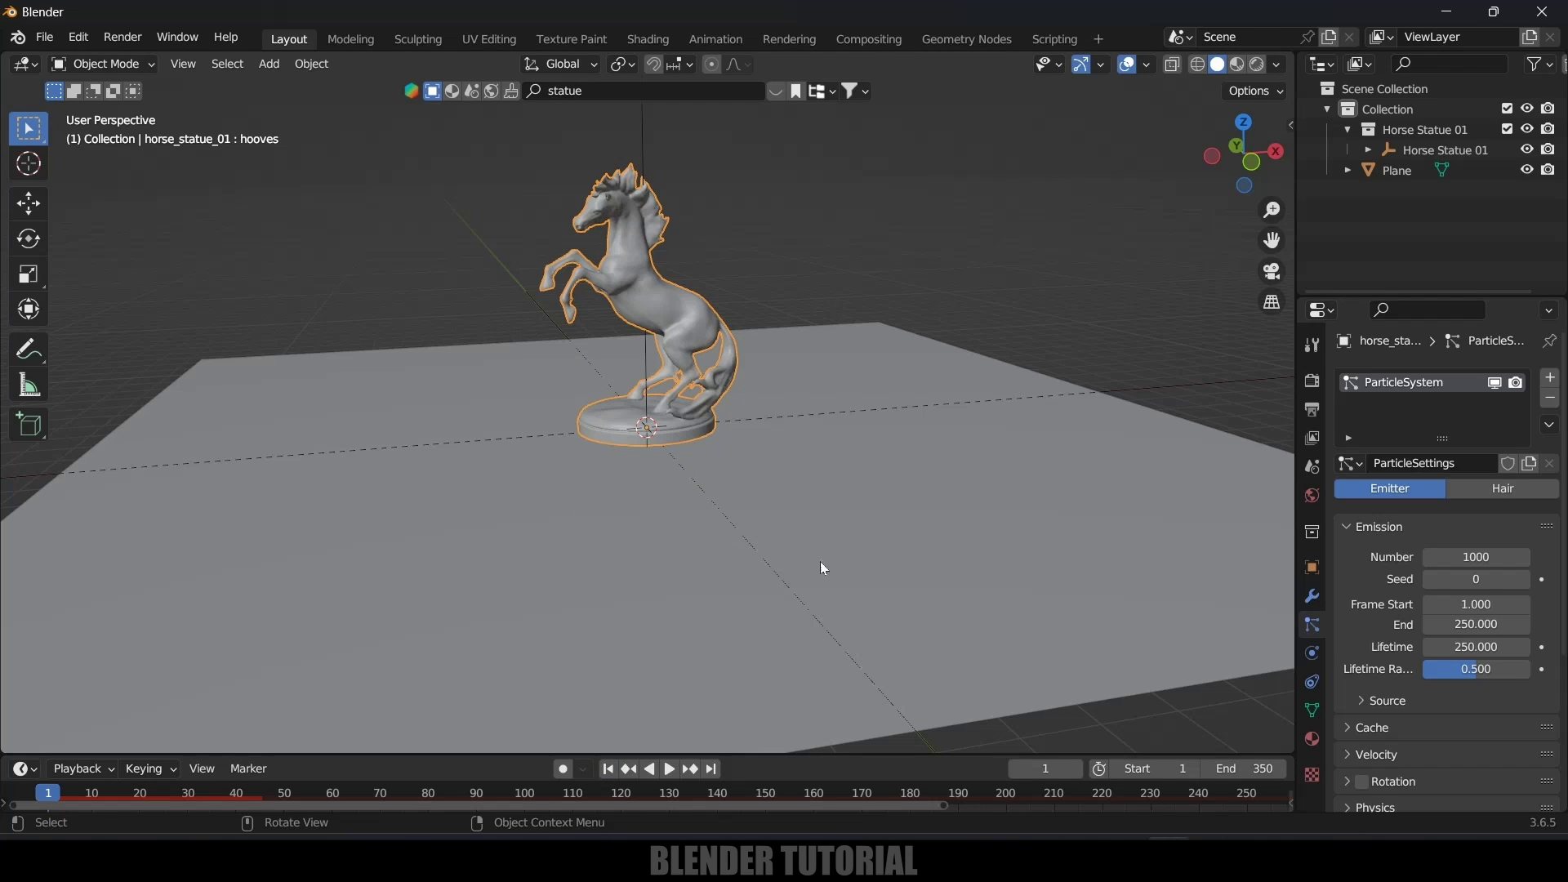
Give the ground plane Collision physics.
click(865, 523)
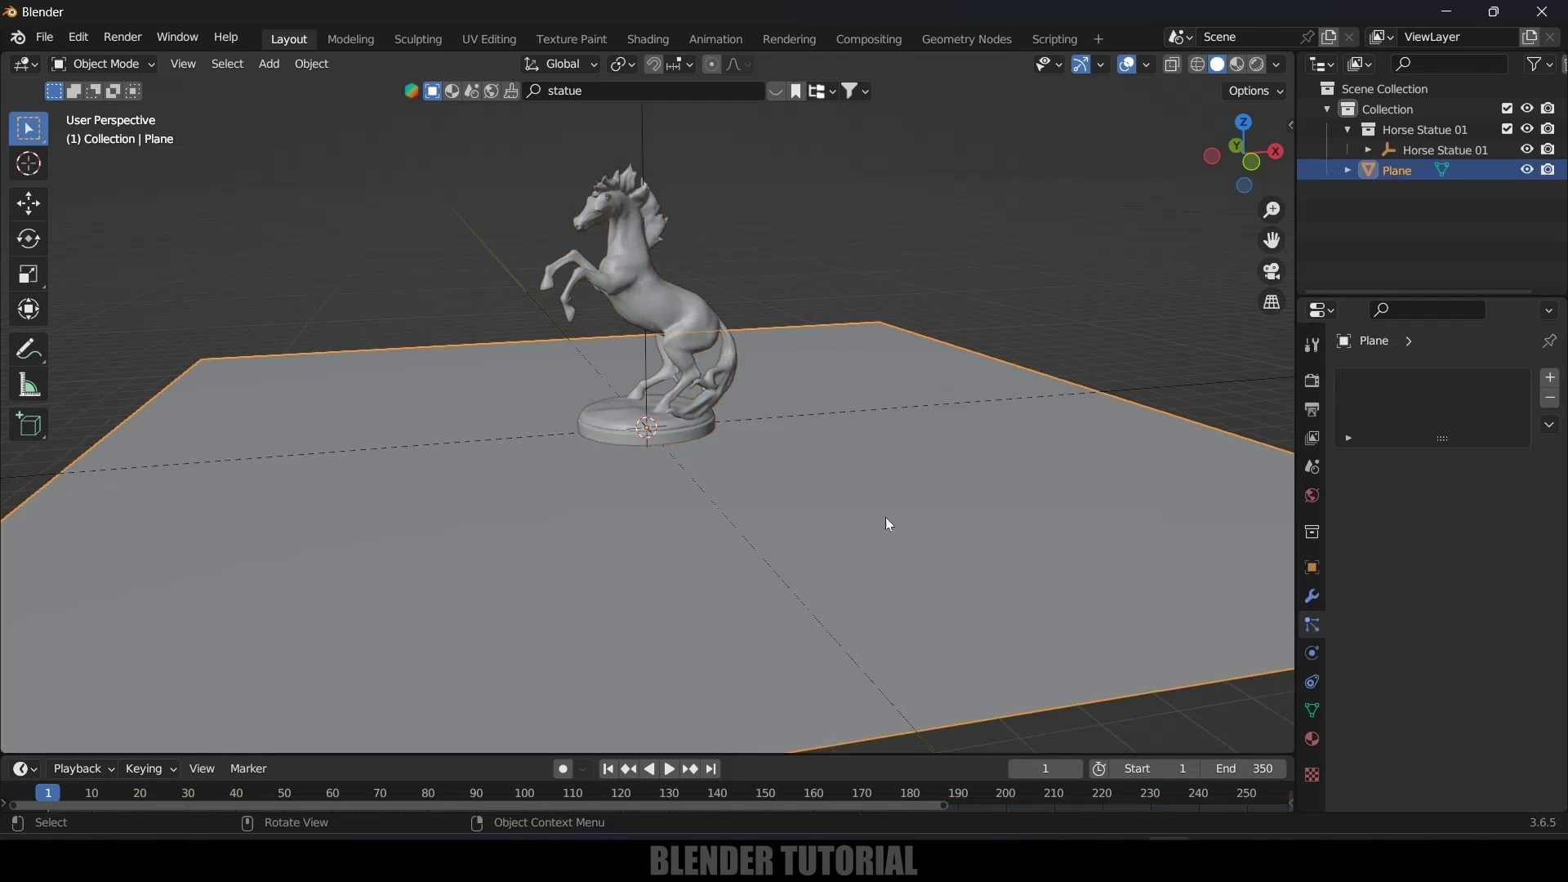
click(1312, 653)
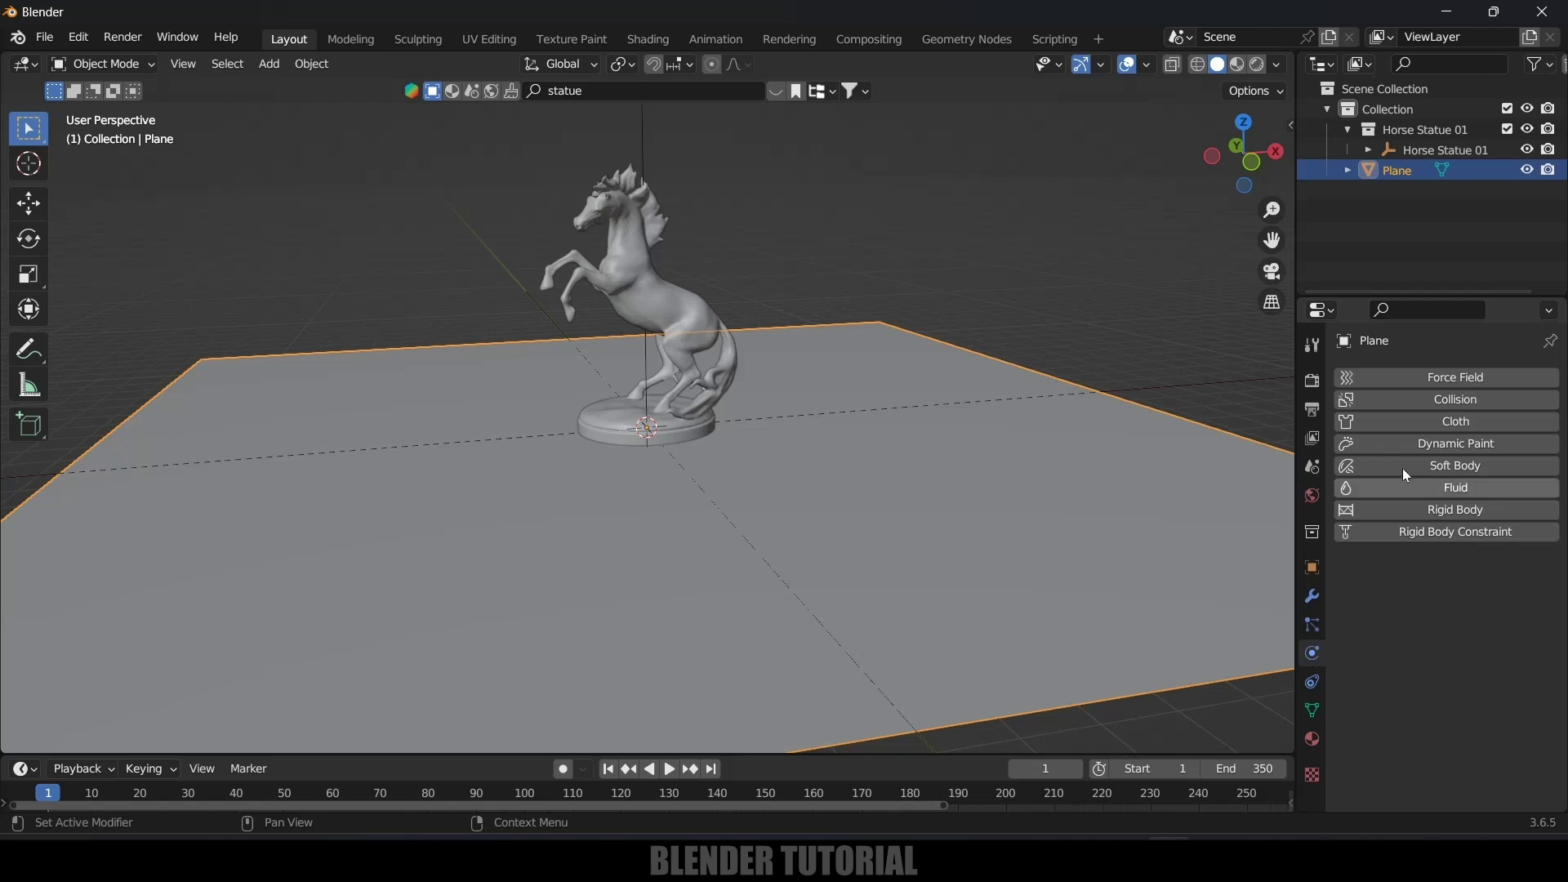
click(1412, 400)
Play the animation to test fragments hitting the plane, then return to frame 1.
key(space)
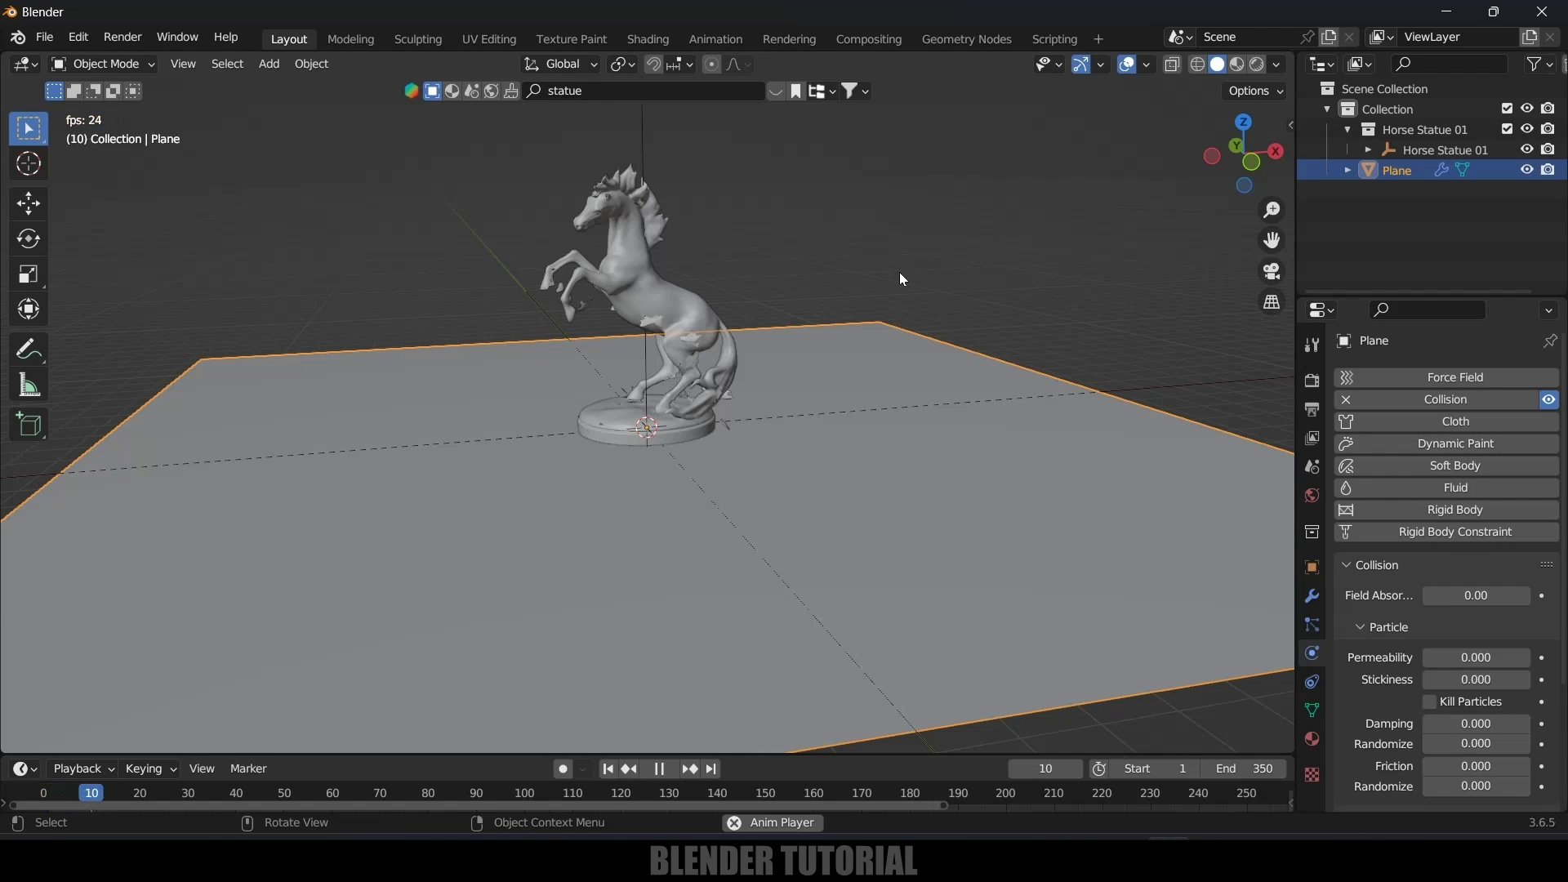
key(space)
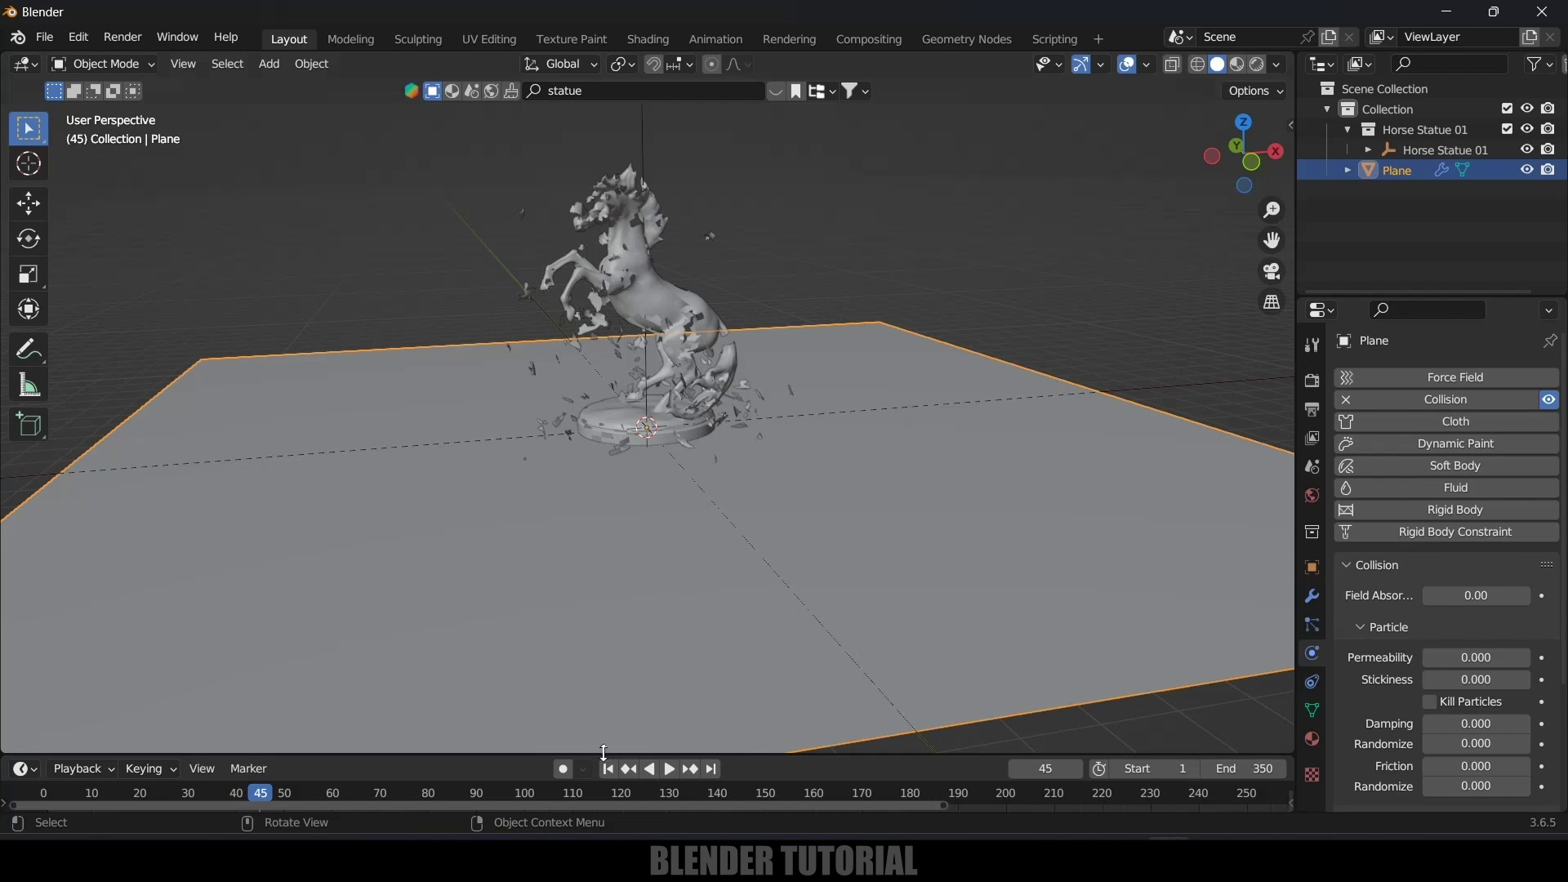
click(1276, 65)
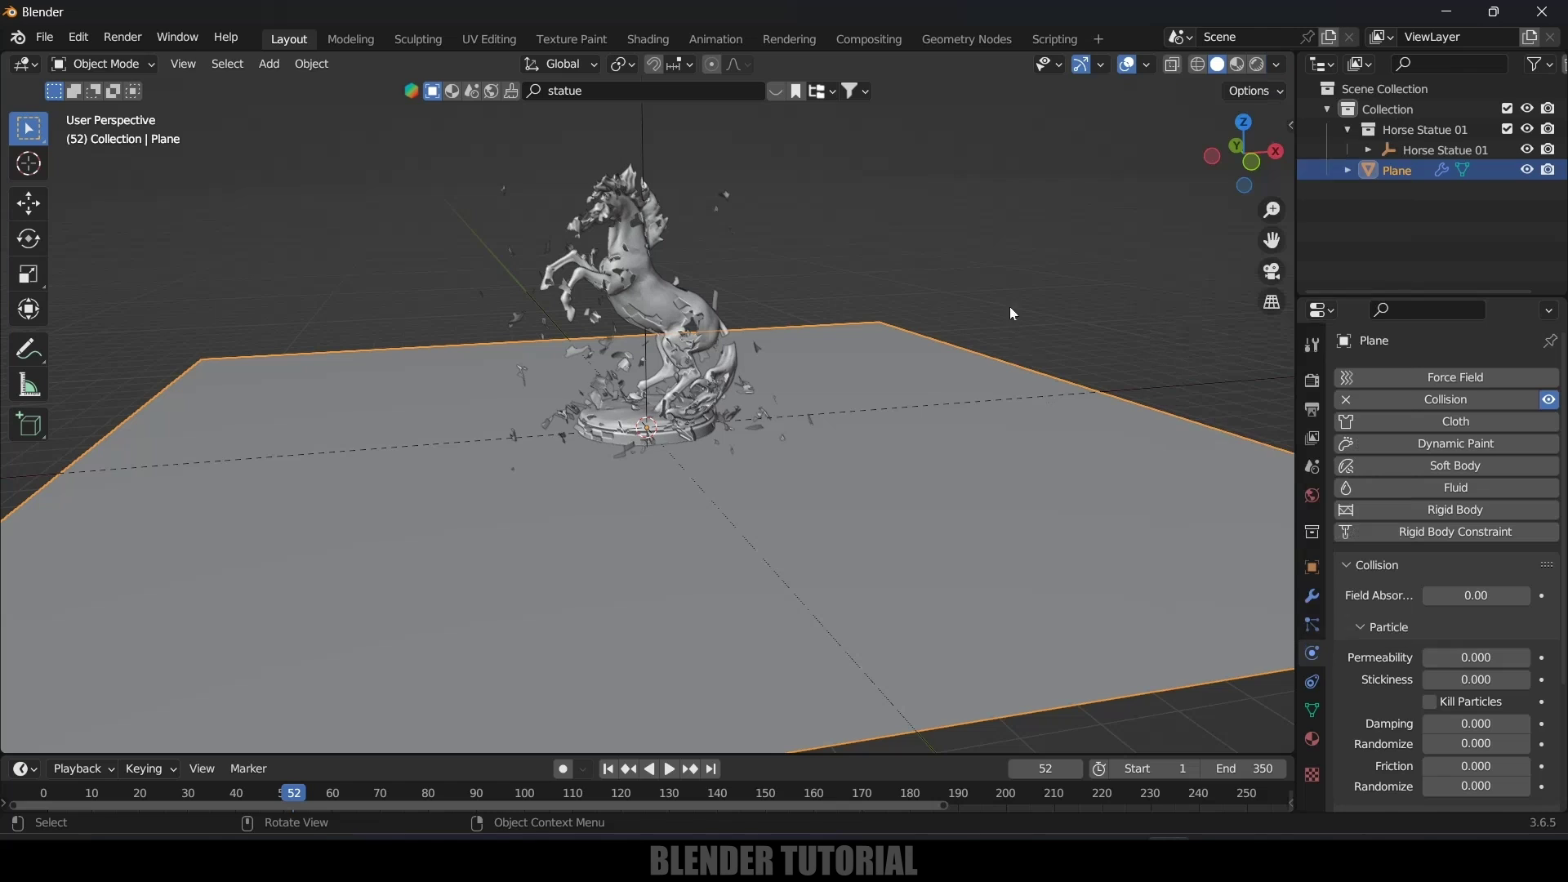
key(space)
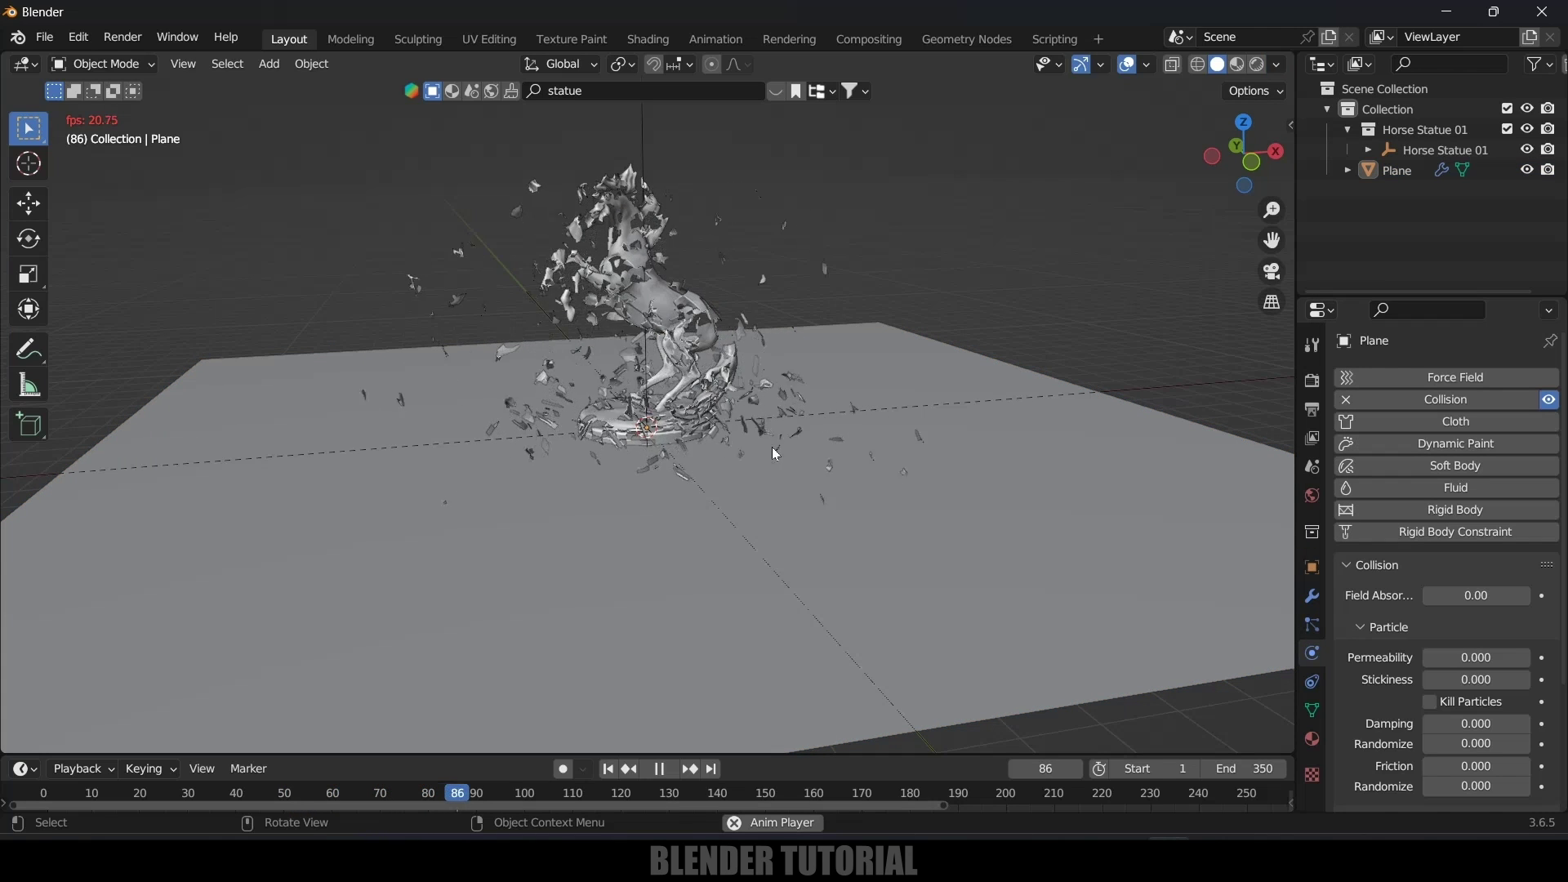
key(space)
click(609, 770)
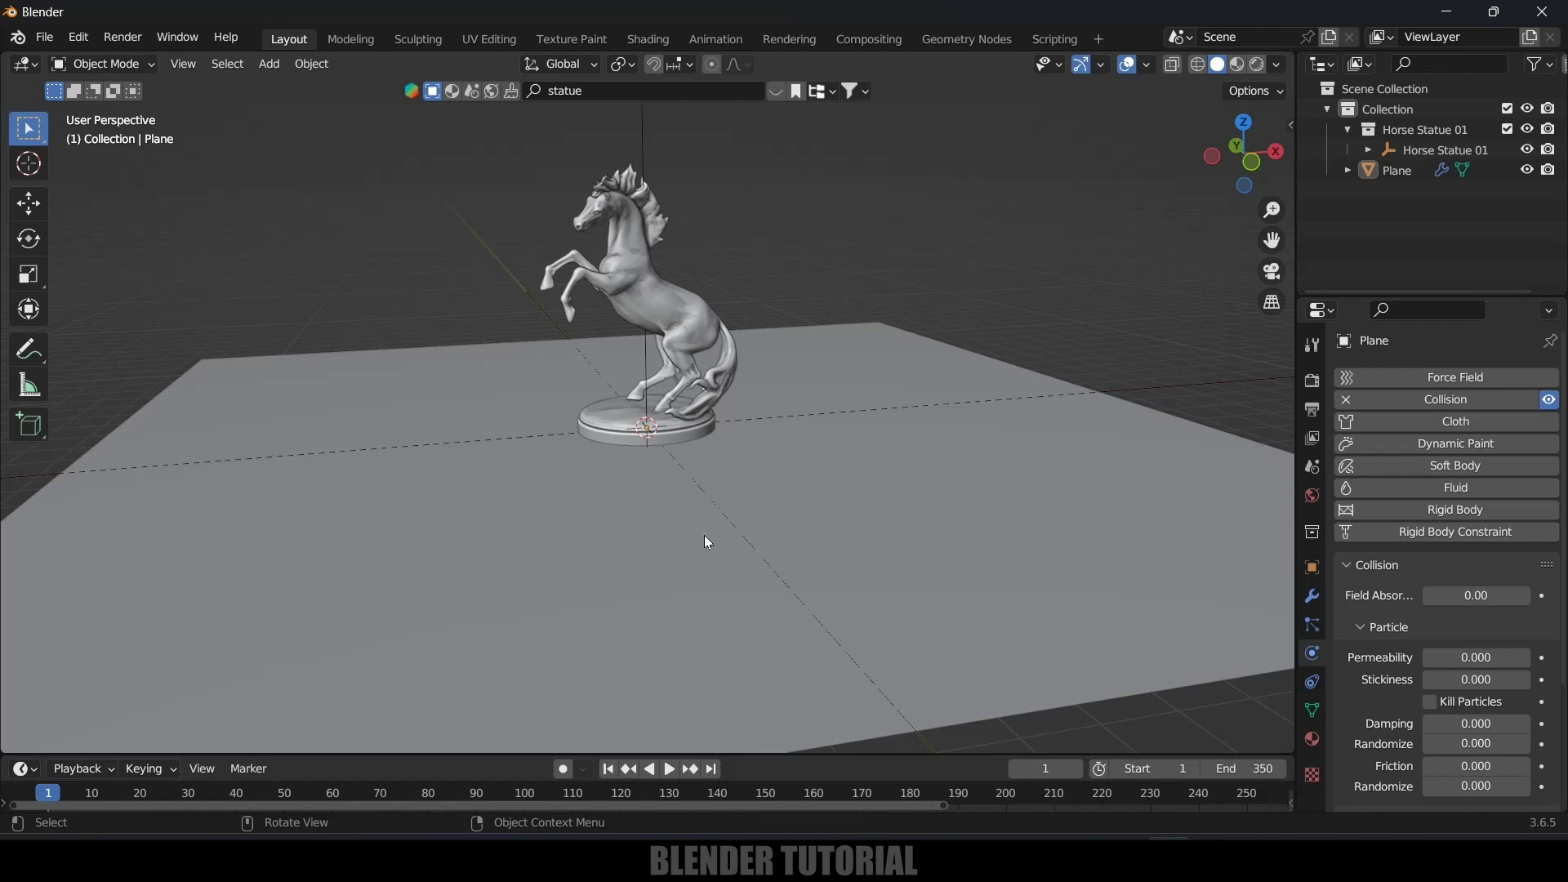
Add an enlarged Turbulence force field to the scene.
click(276, 72)
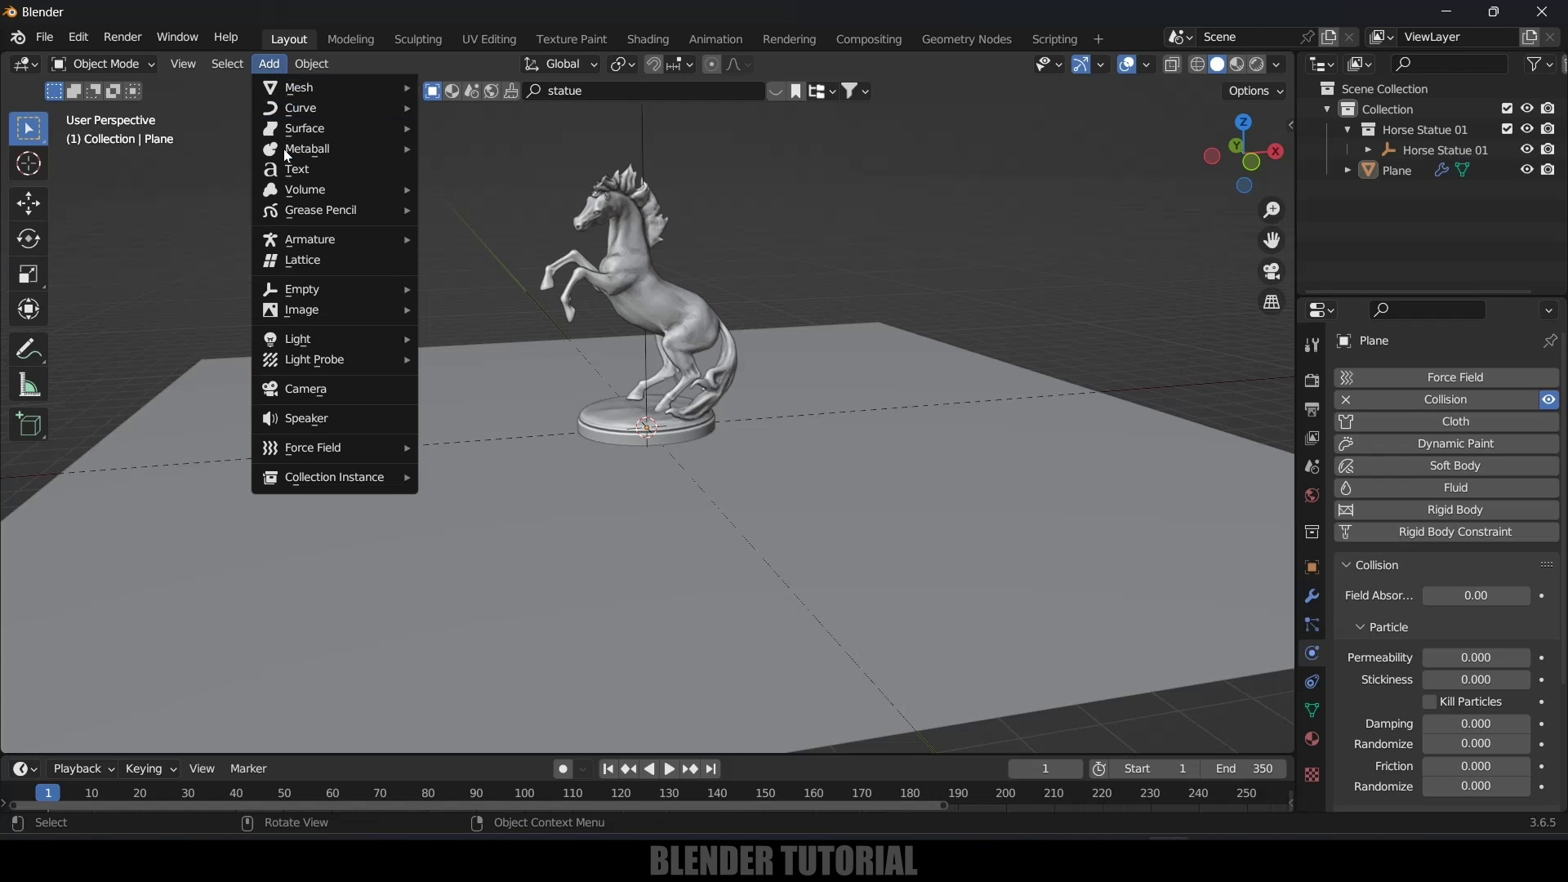
mouse_move(400, 448)
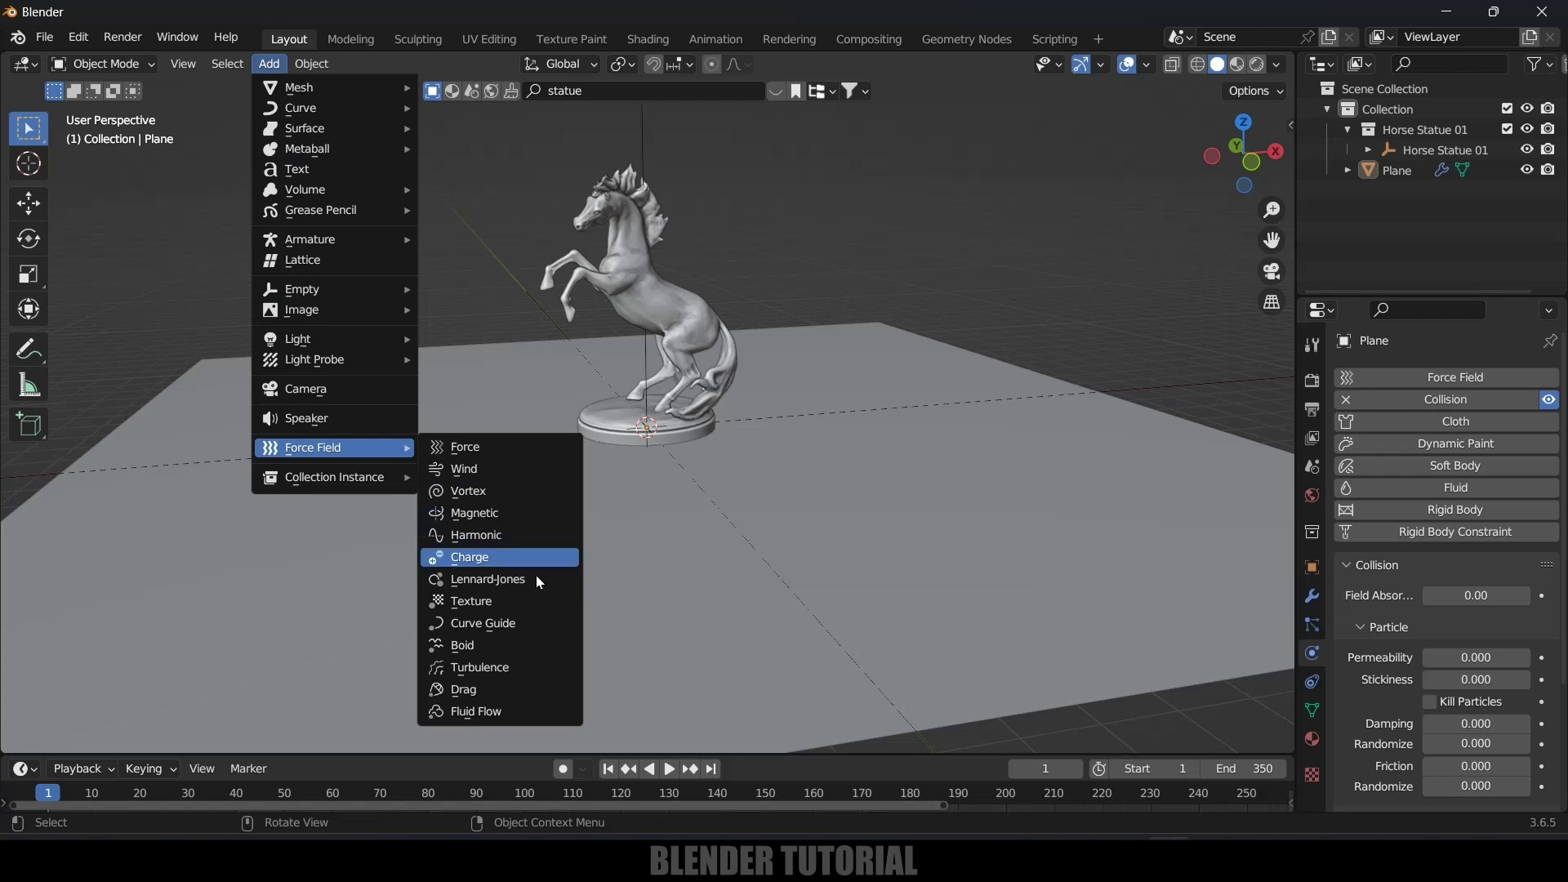
click(469, 672)
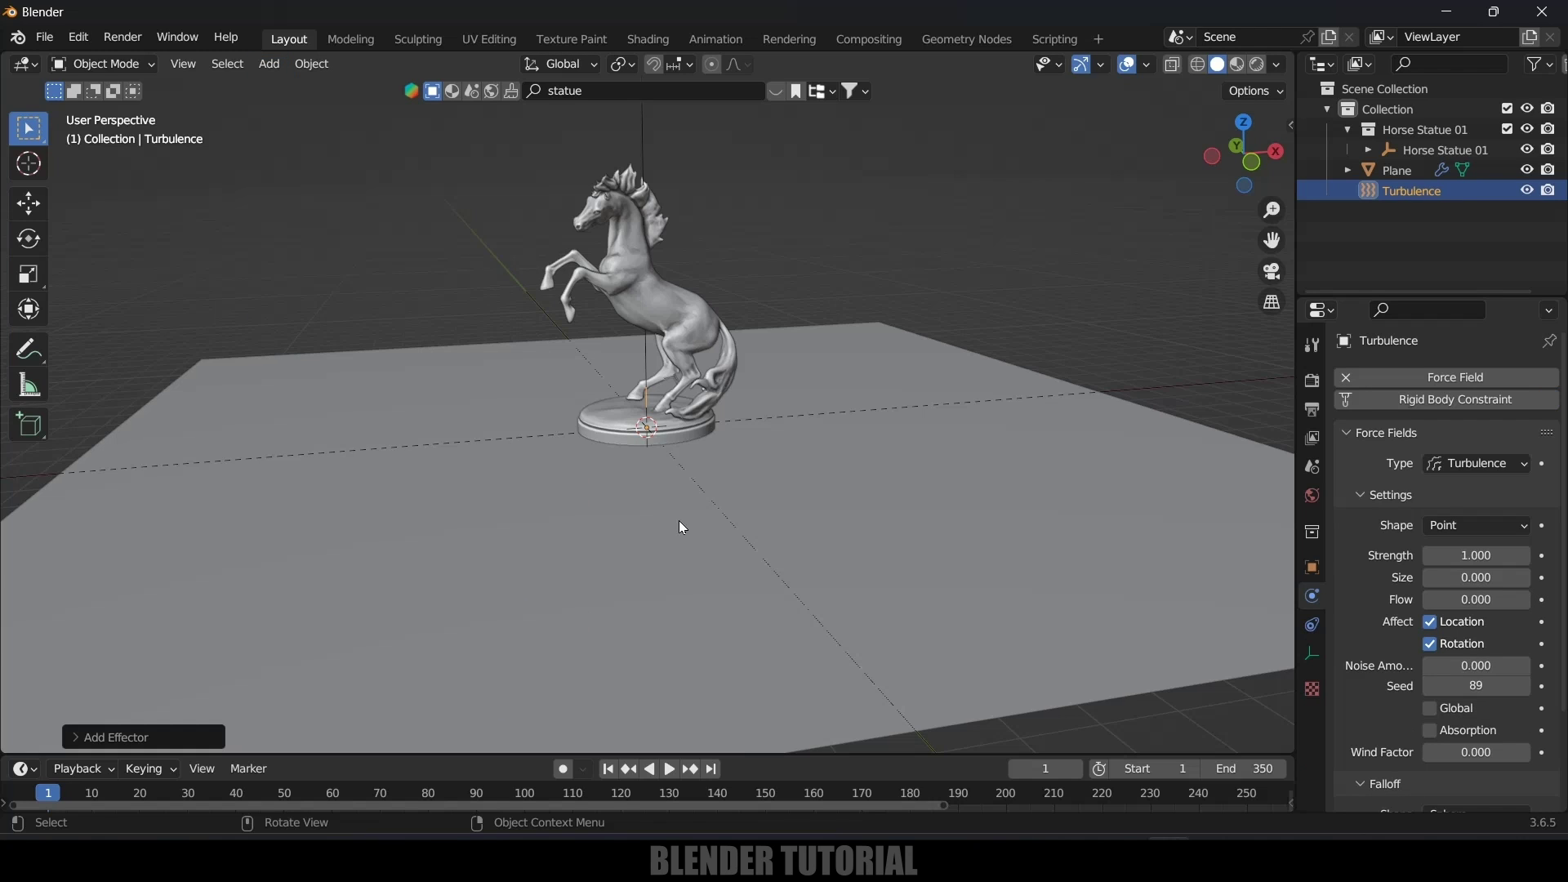
key(s)
click(515, 630)
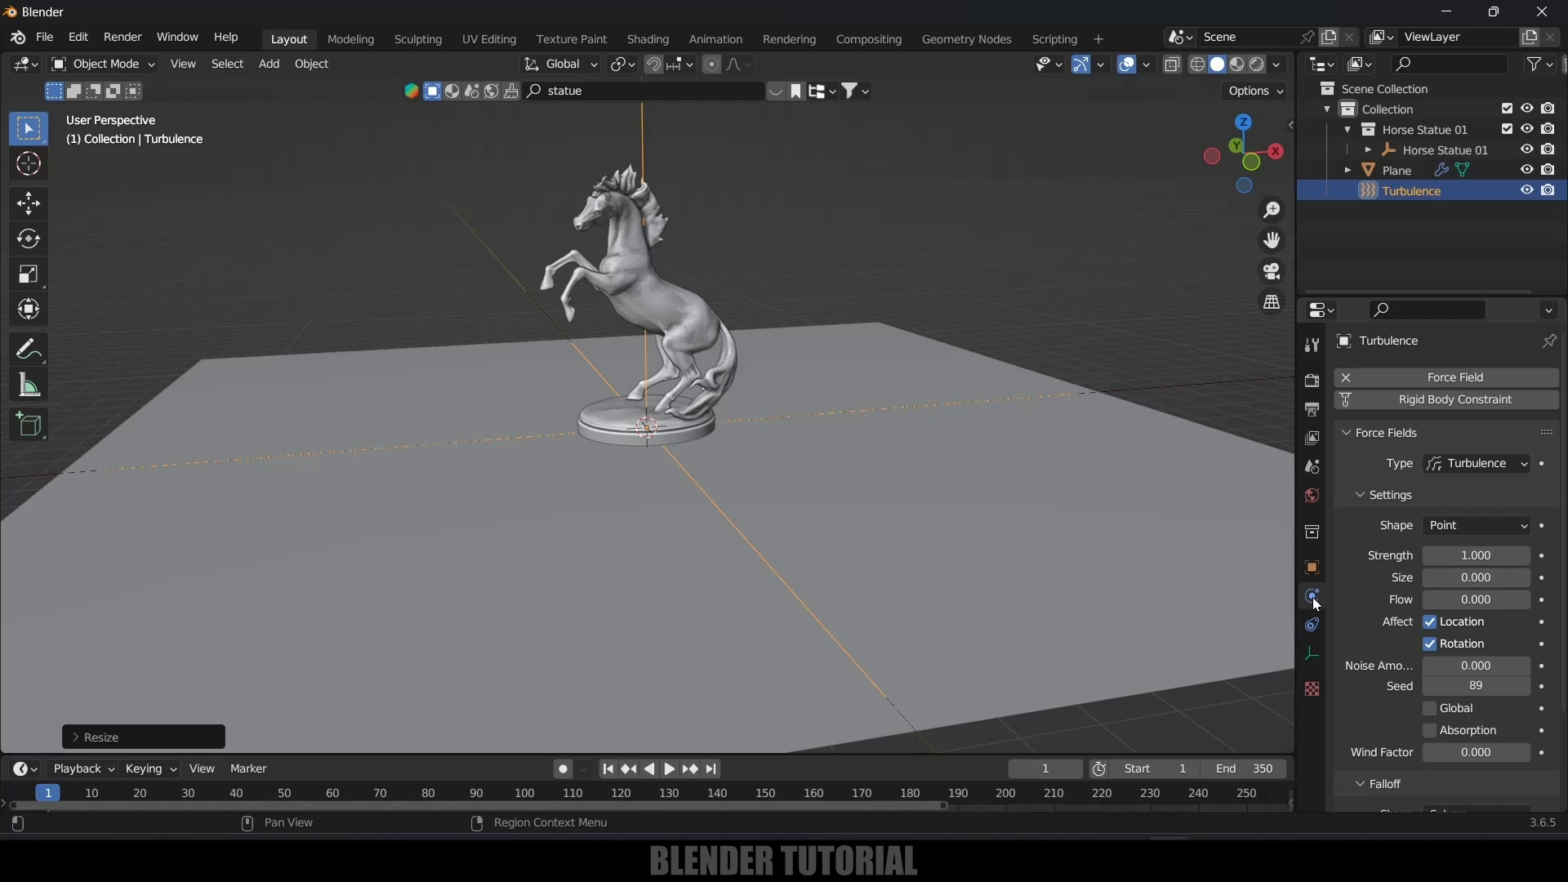
Set the turbulence Strength to 75 and preview its effect from frame 1.
click(1466, 556)
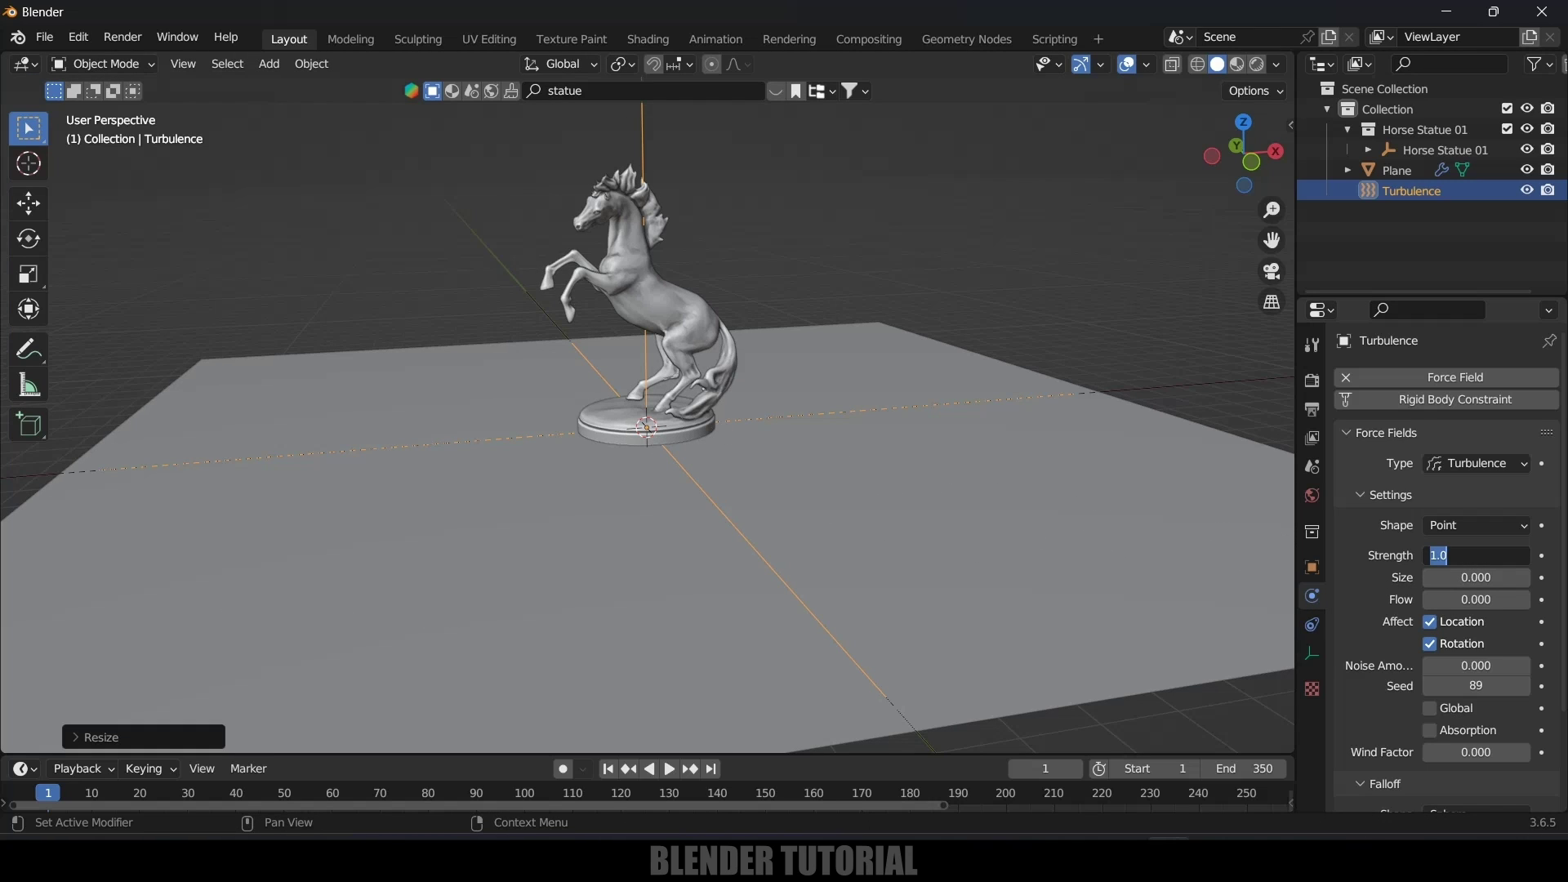
text(75)
key(Return)
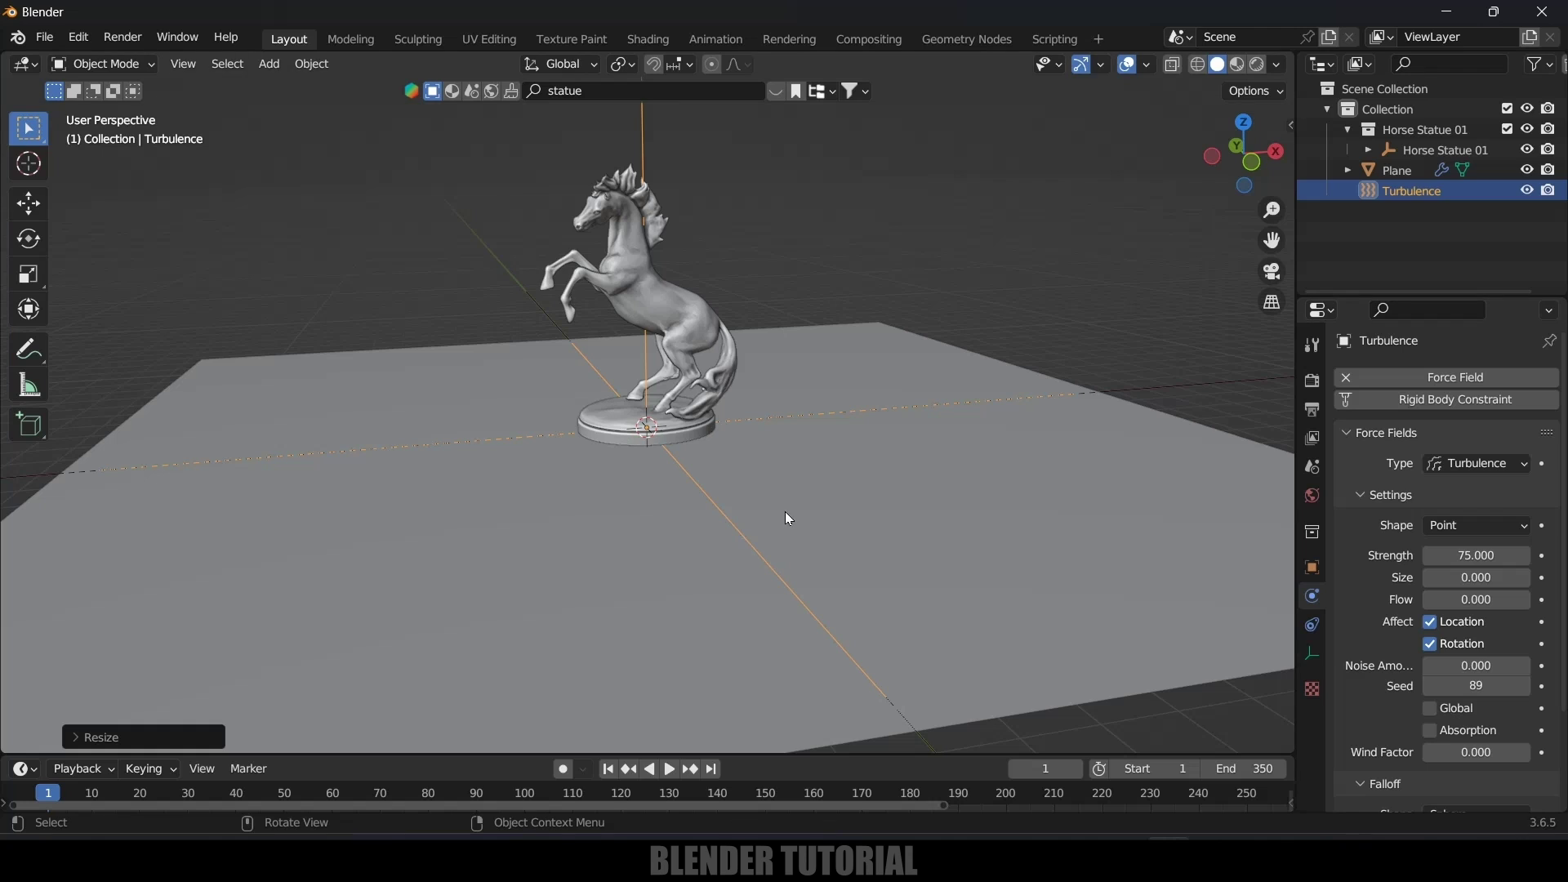
key(space)
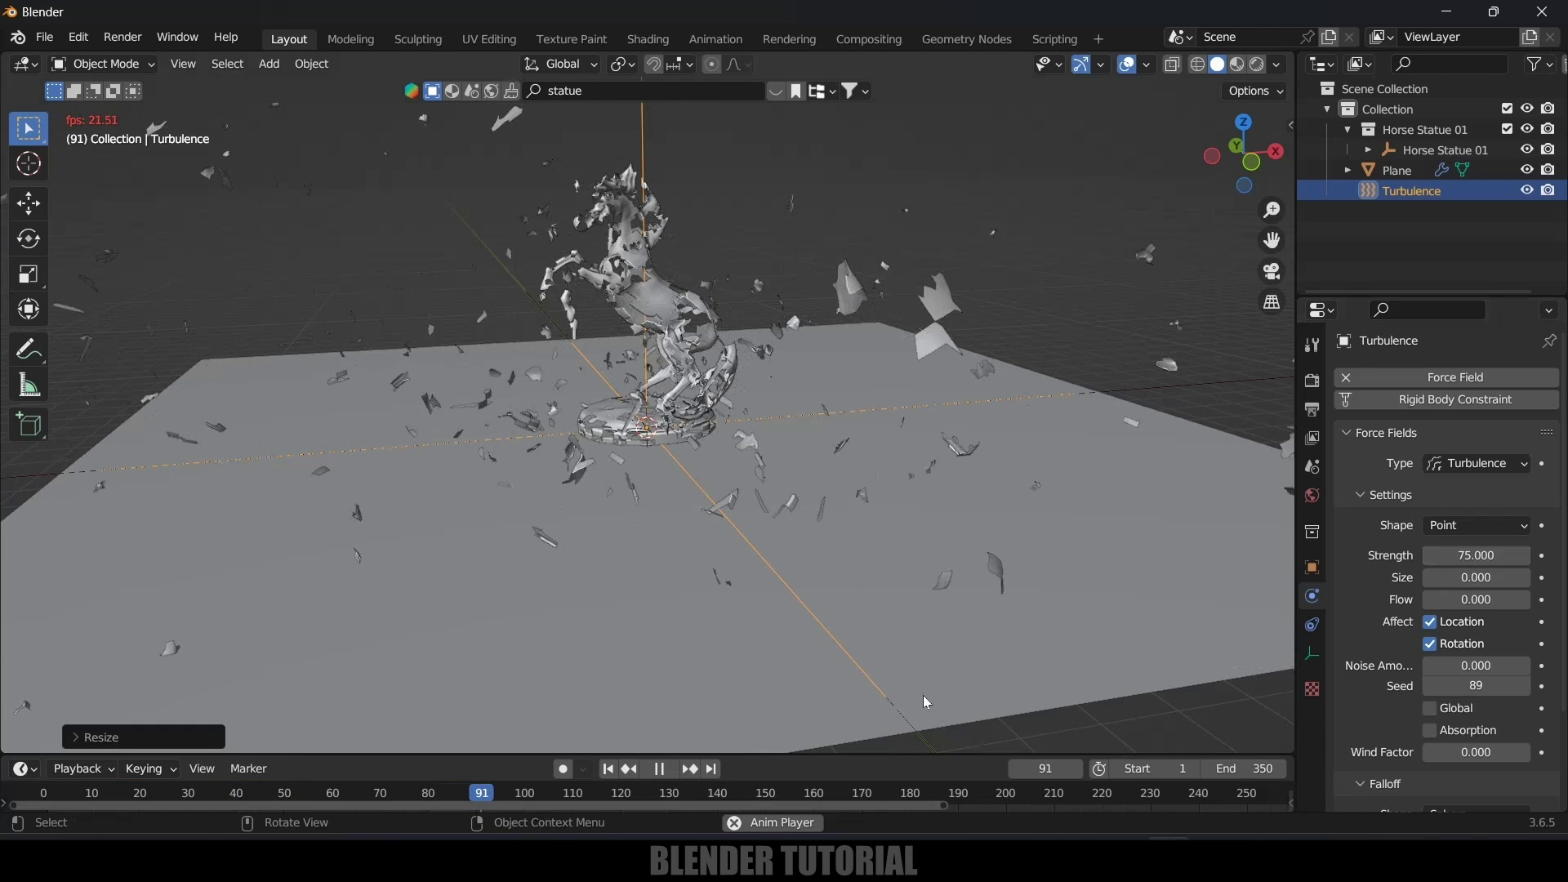
key(space)
click(612, 769)
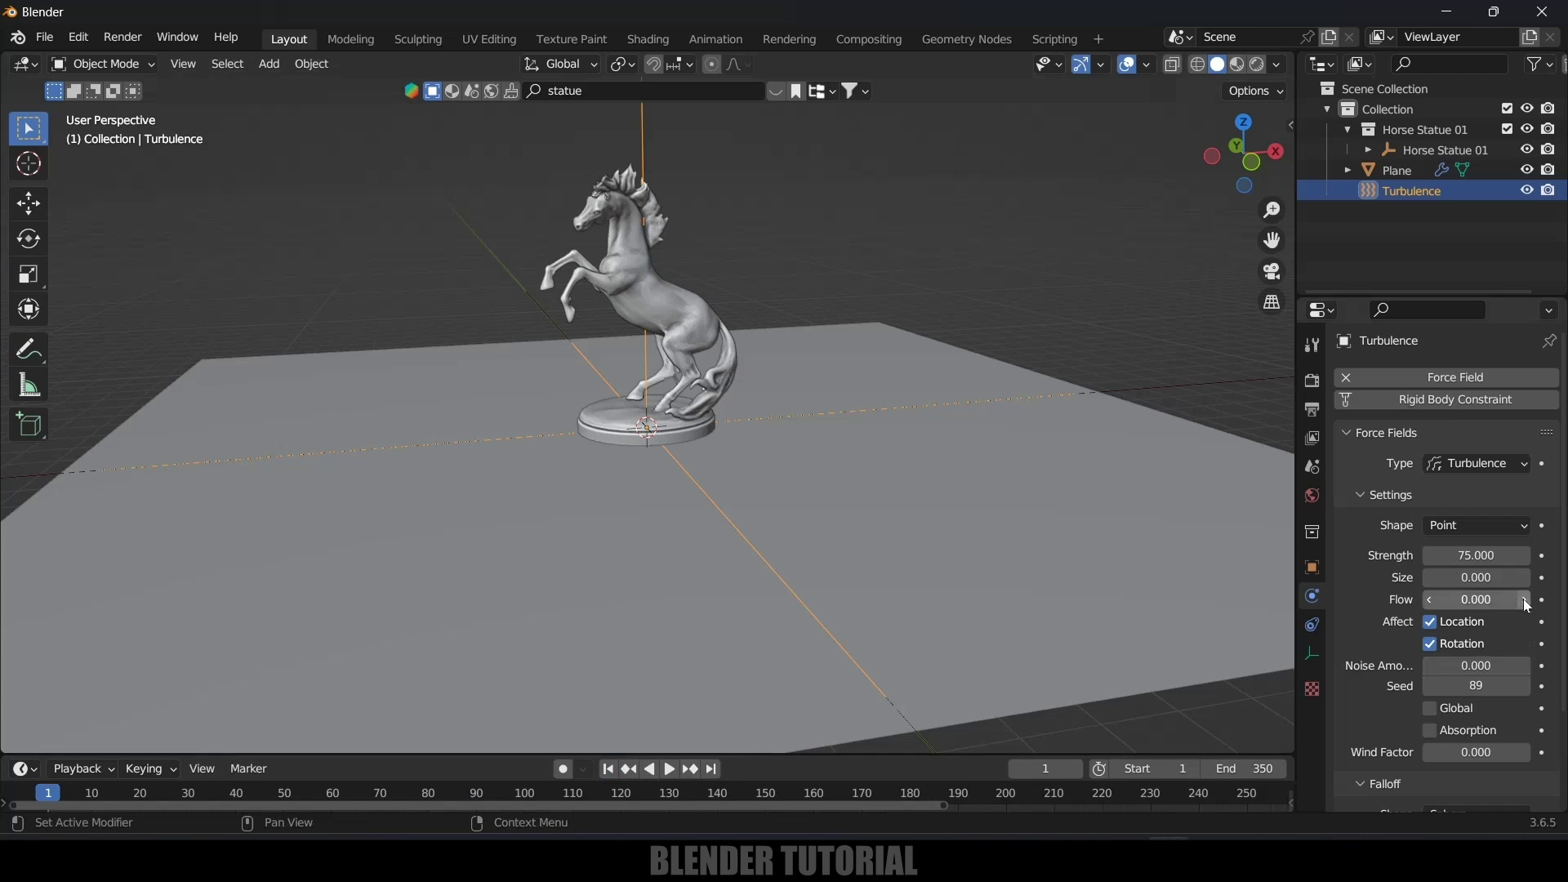
Lower the turbulence Strength to 45, preview it, and rewind to the first frame.
click(1476, 555)
text(45)
key(Return)
key(space)
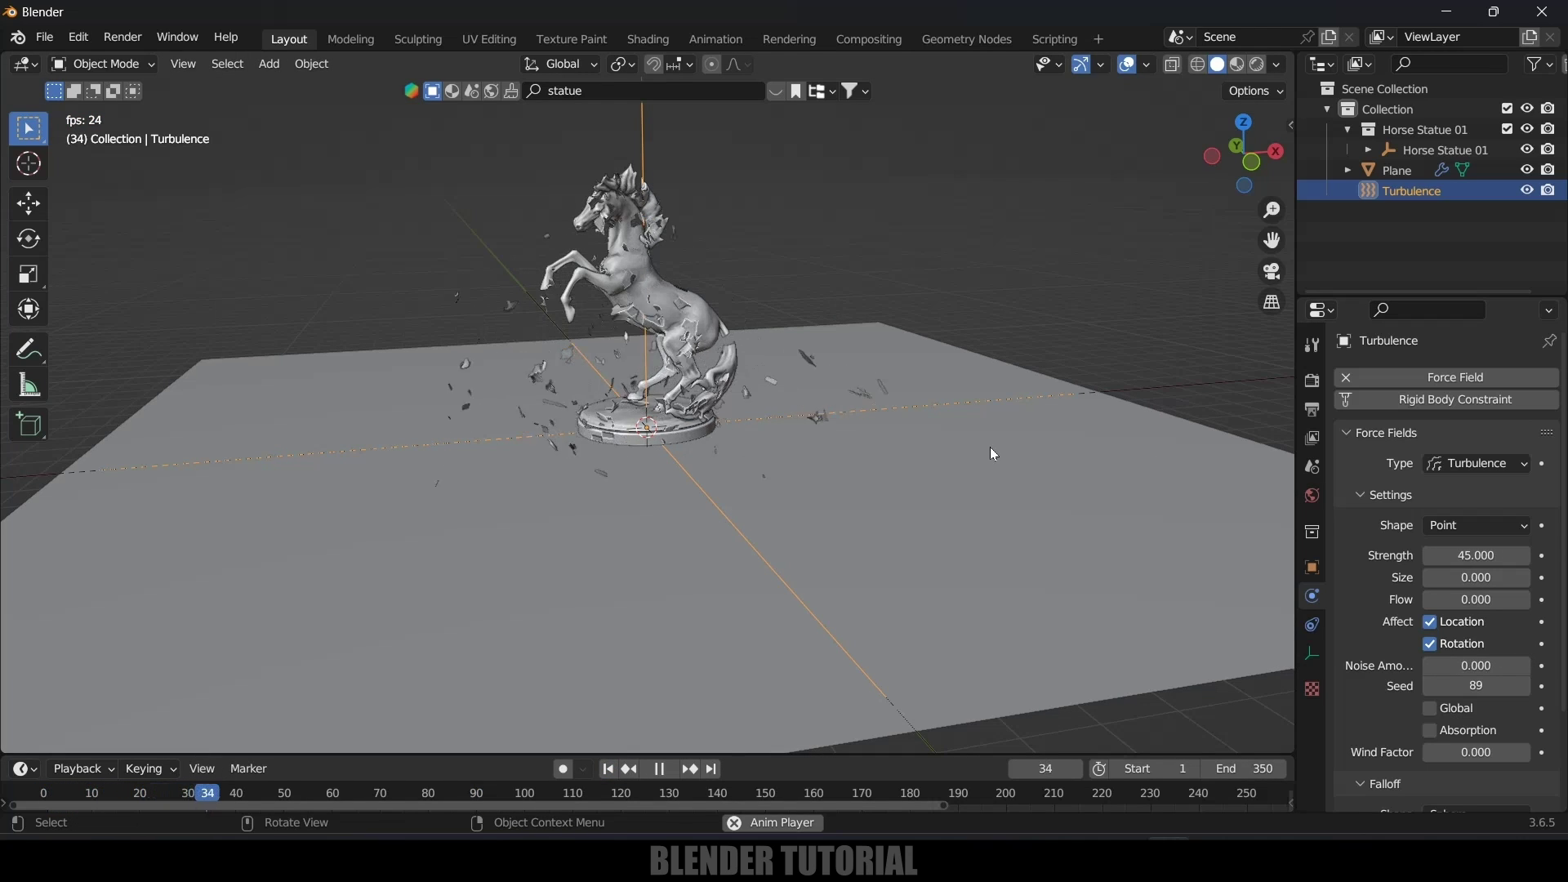
key(space)
key(shift+Left)
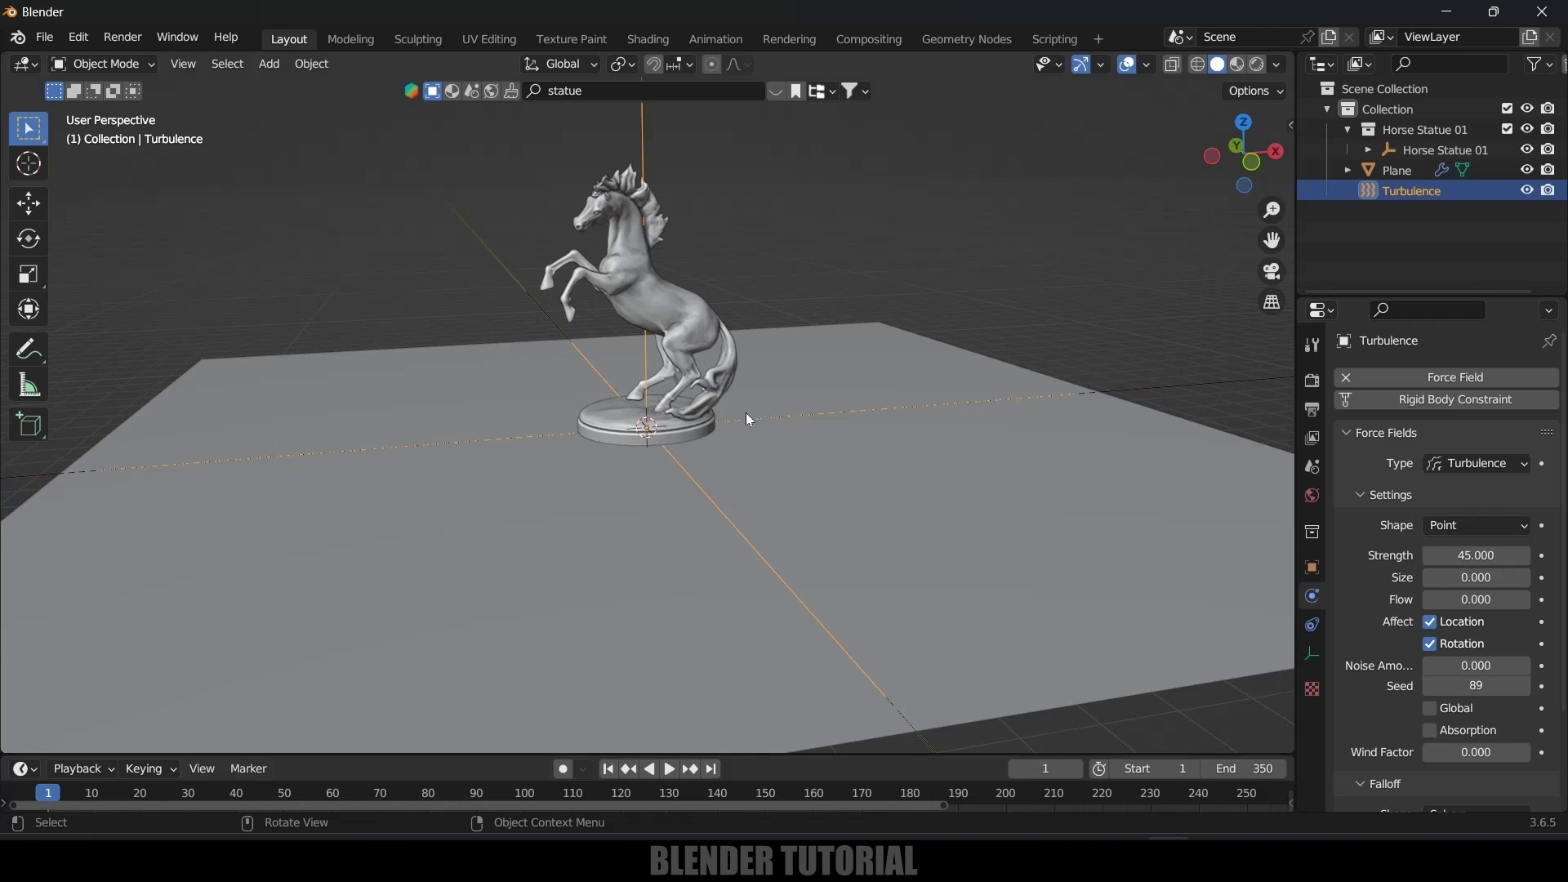
Add an enlarged Wind force field to the scene.
click(270, 63)
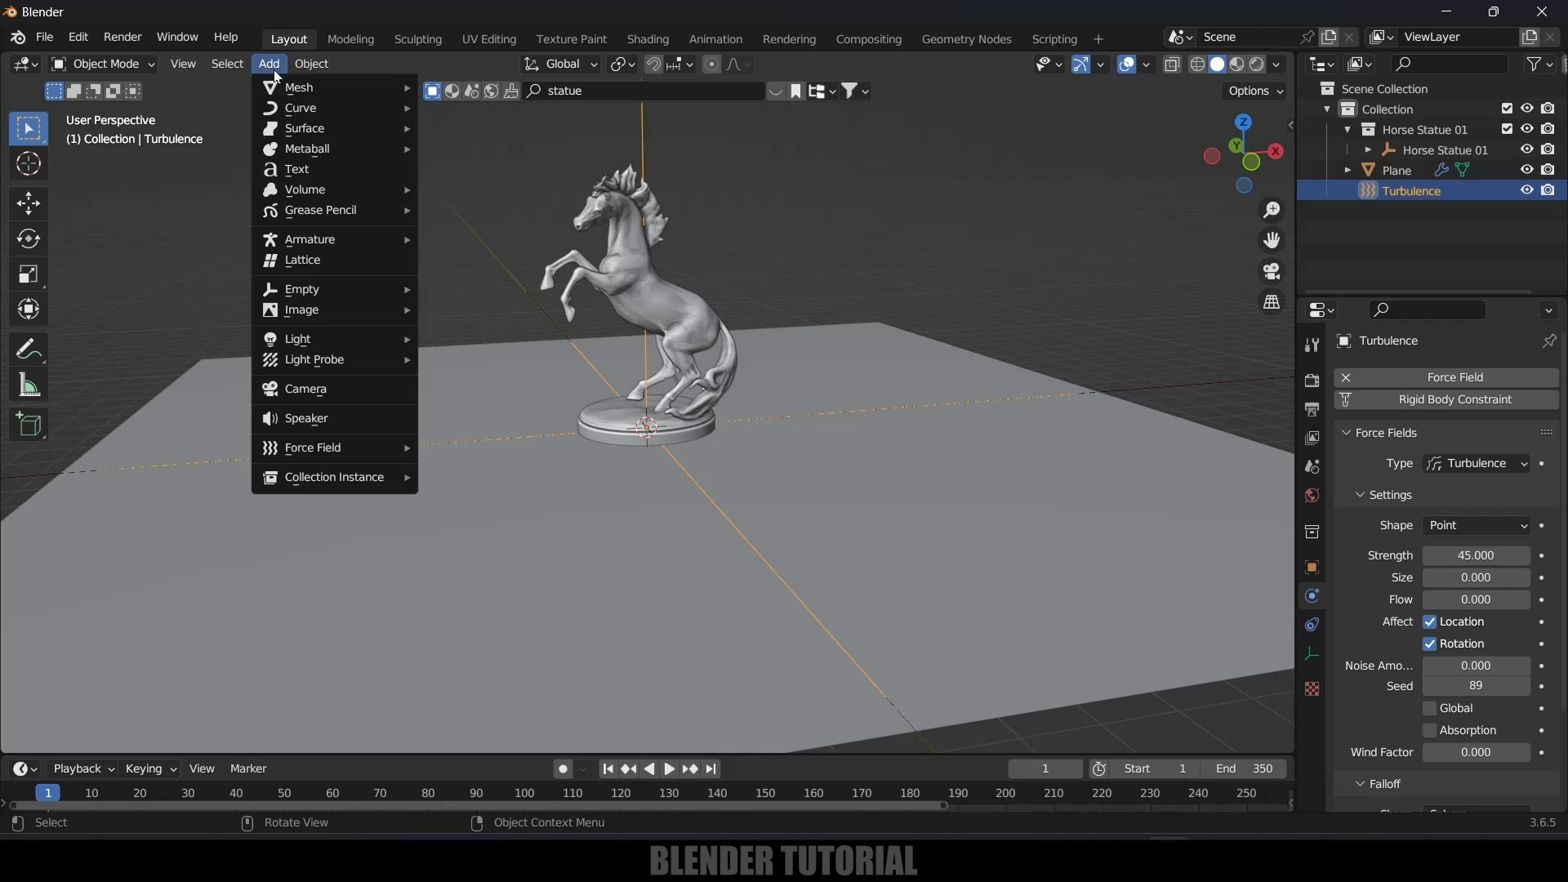
mouse_move(322, 448)
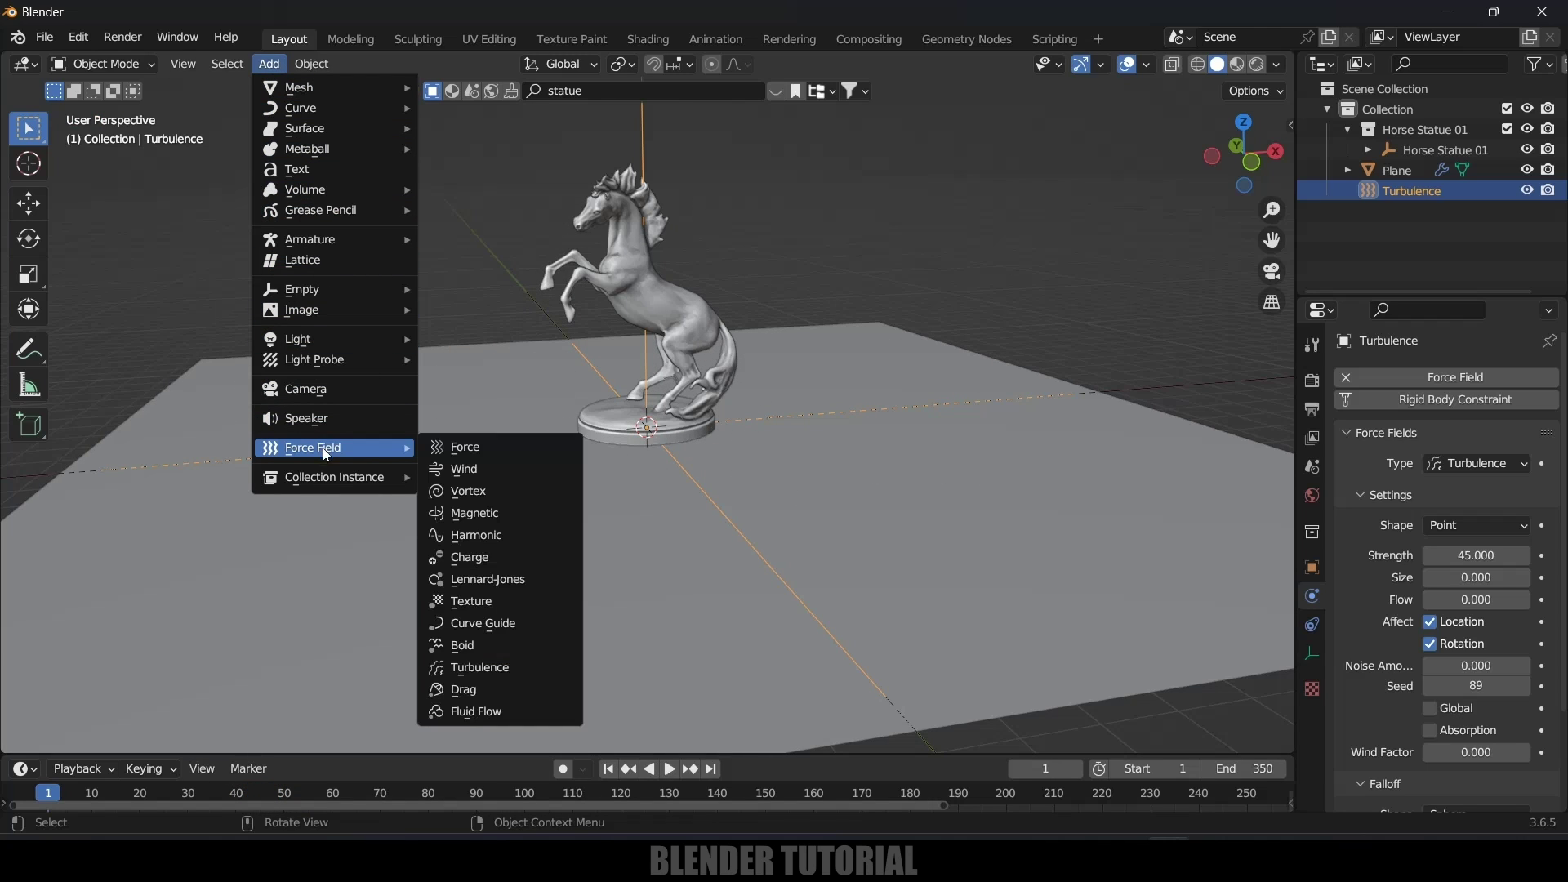
click(471, 469)
key(s)
click(452, 575)
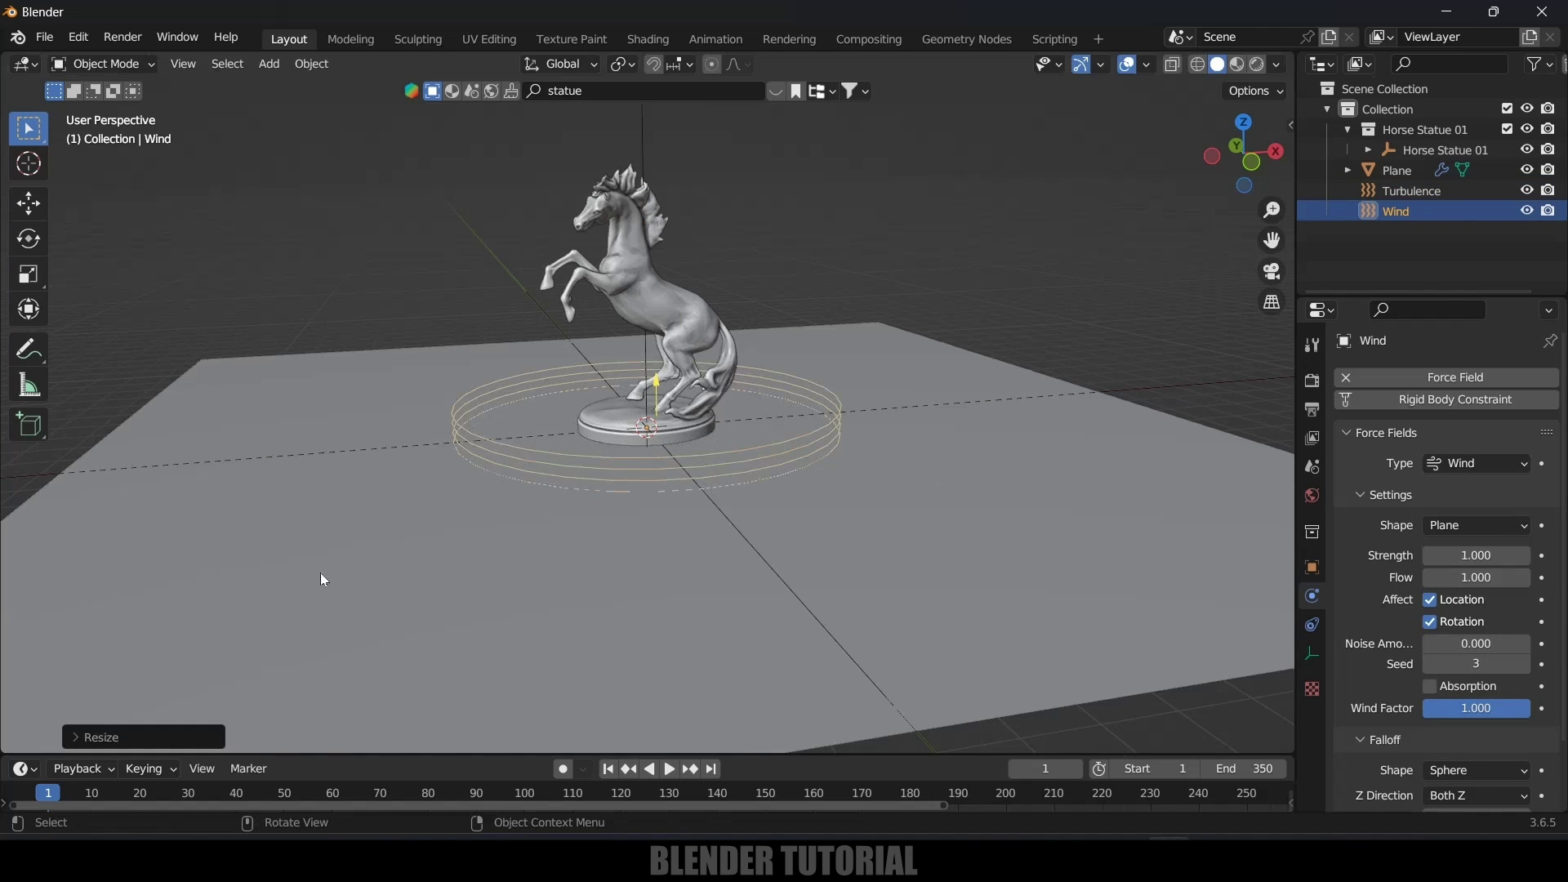
Set the wind Strength to 10 and play the animation.
double_click(1475, 555)
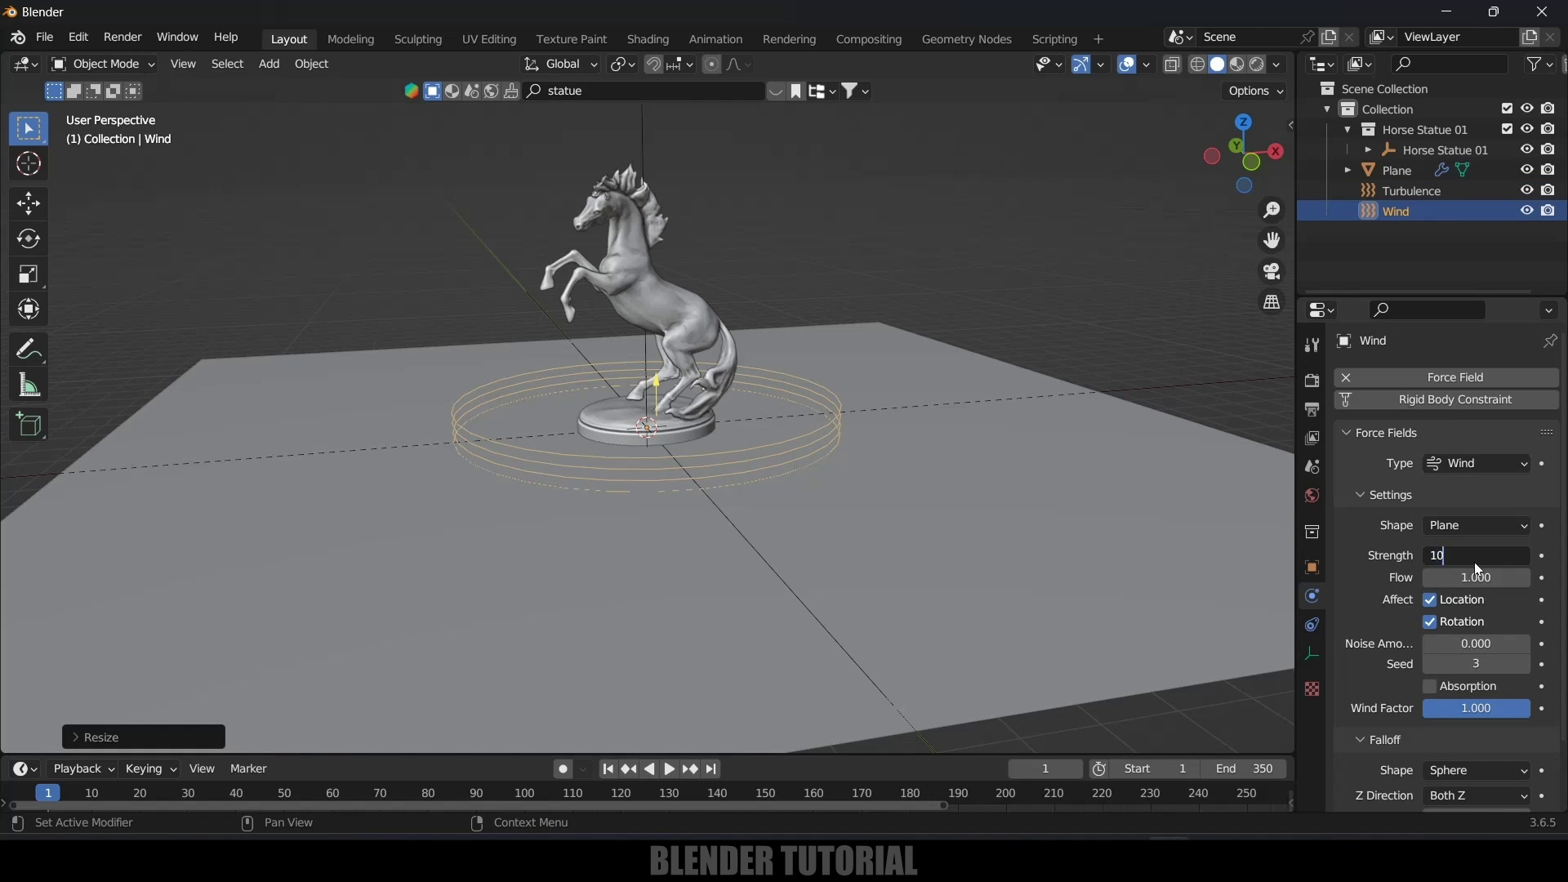
key(Return)
key(space)
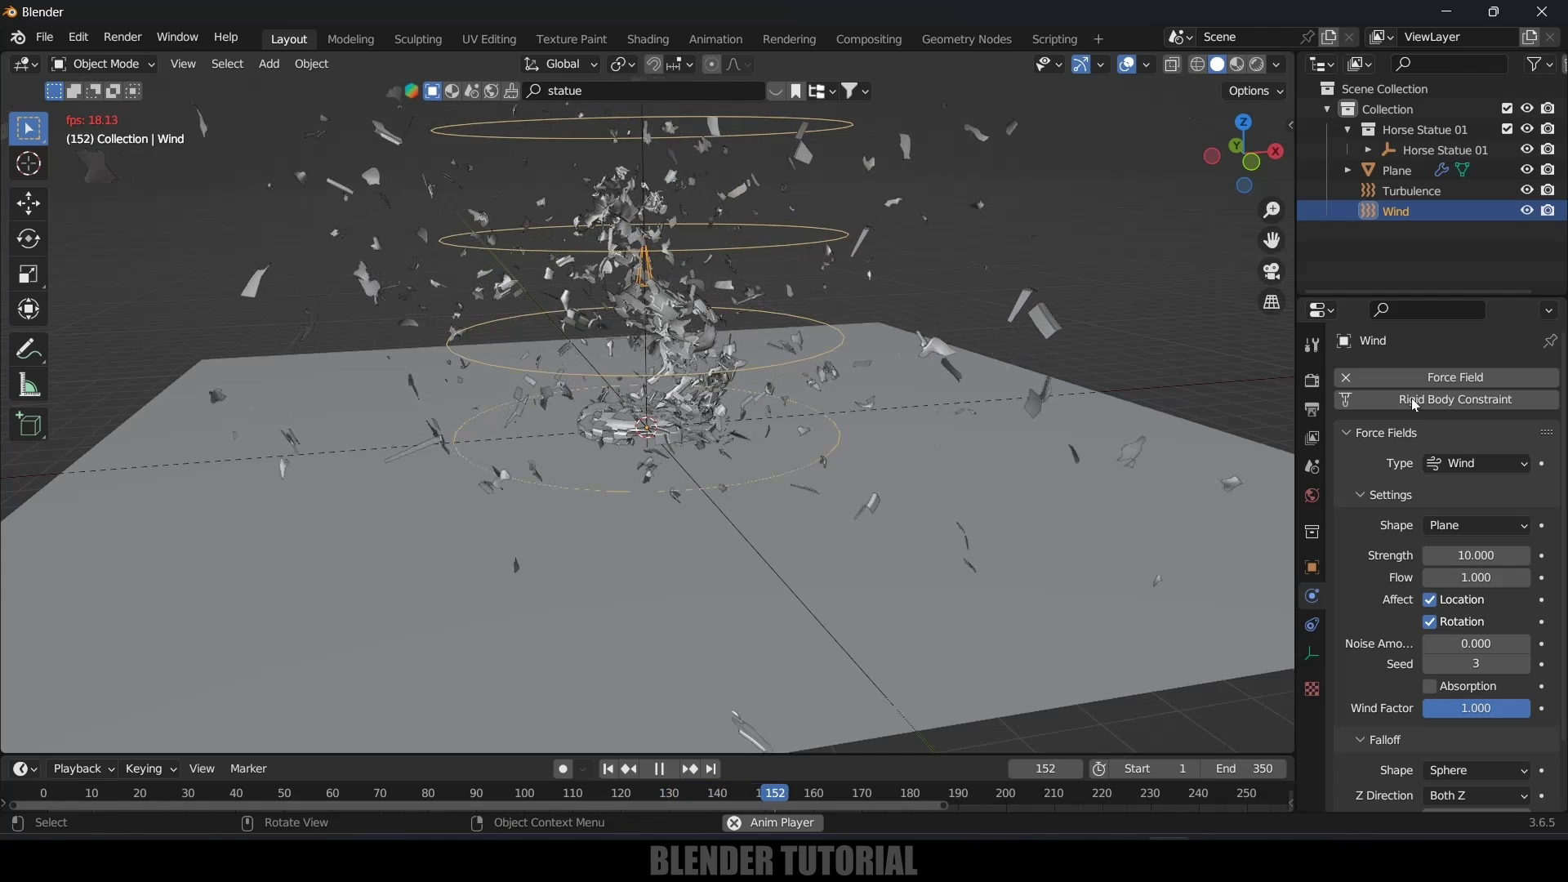
Increase the wind Strength to 20 and preview it from the start.
key(space)
click(1475, 556)
text(20)
key(Return)
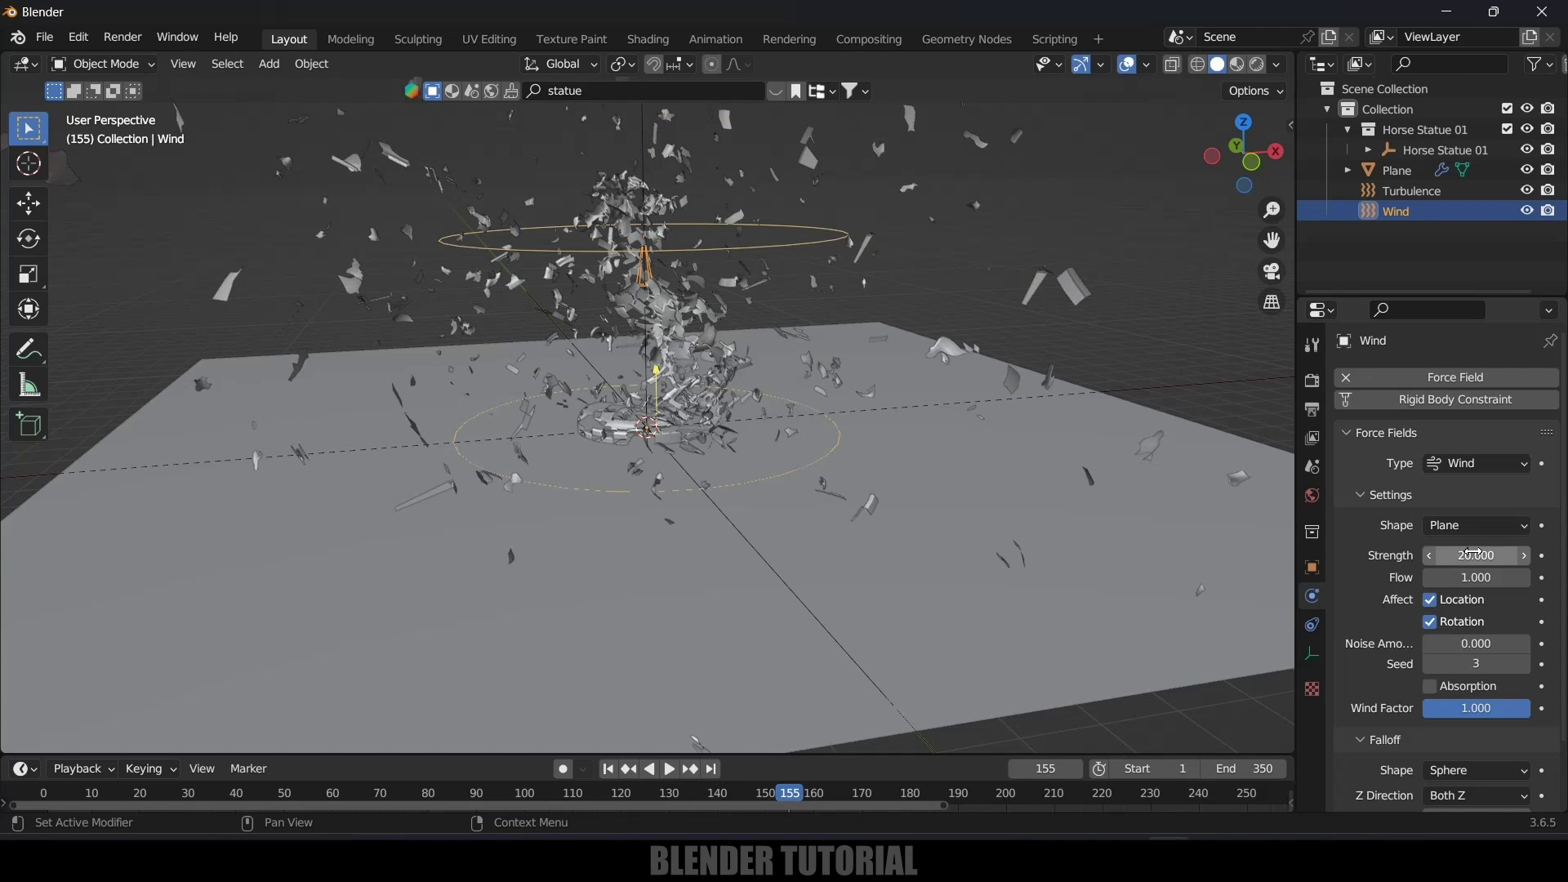
click(609, 769)
key(space)
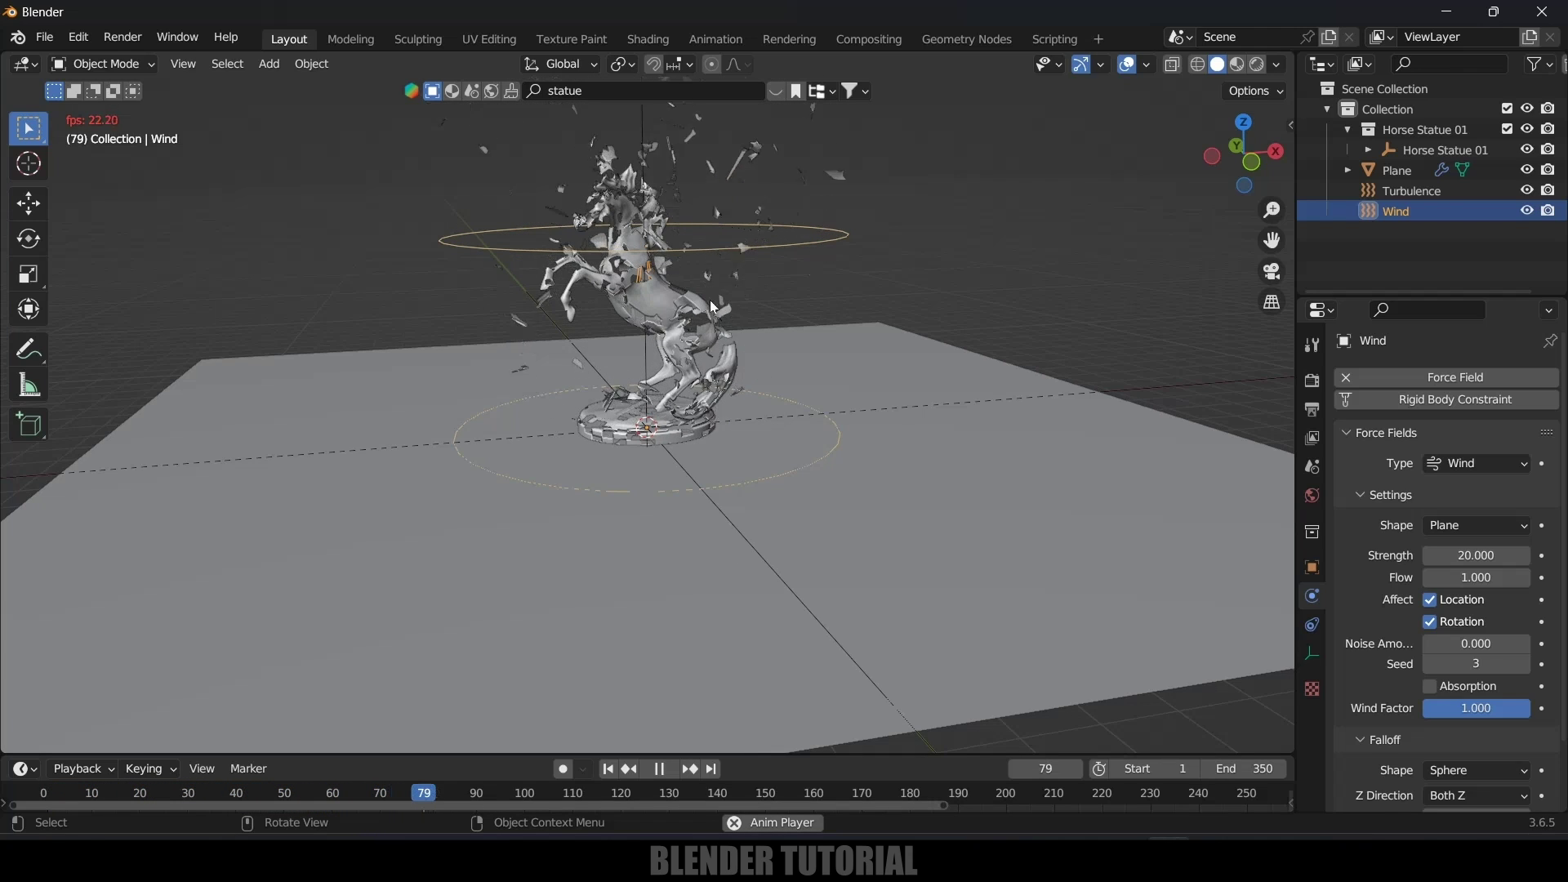
key(Escape)
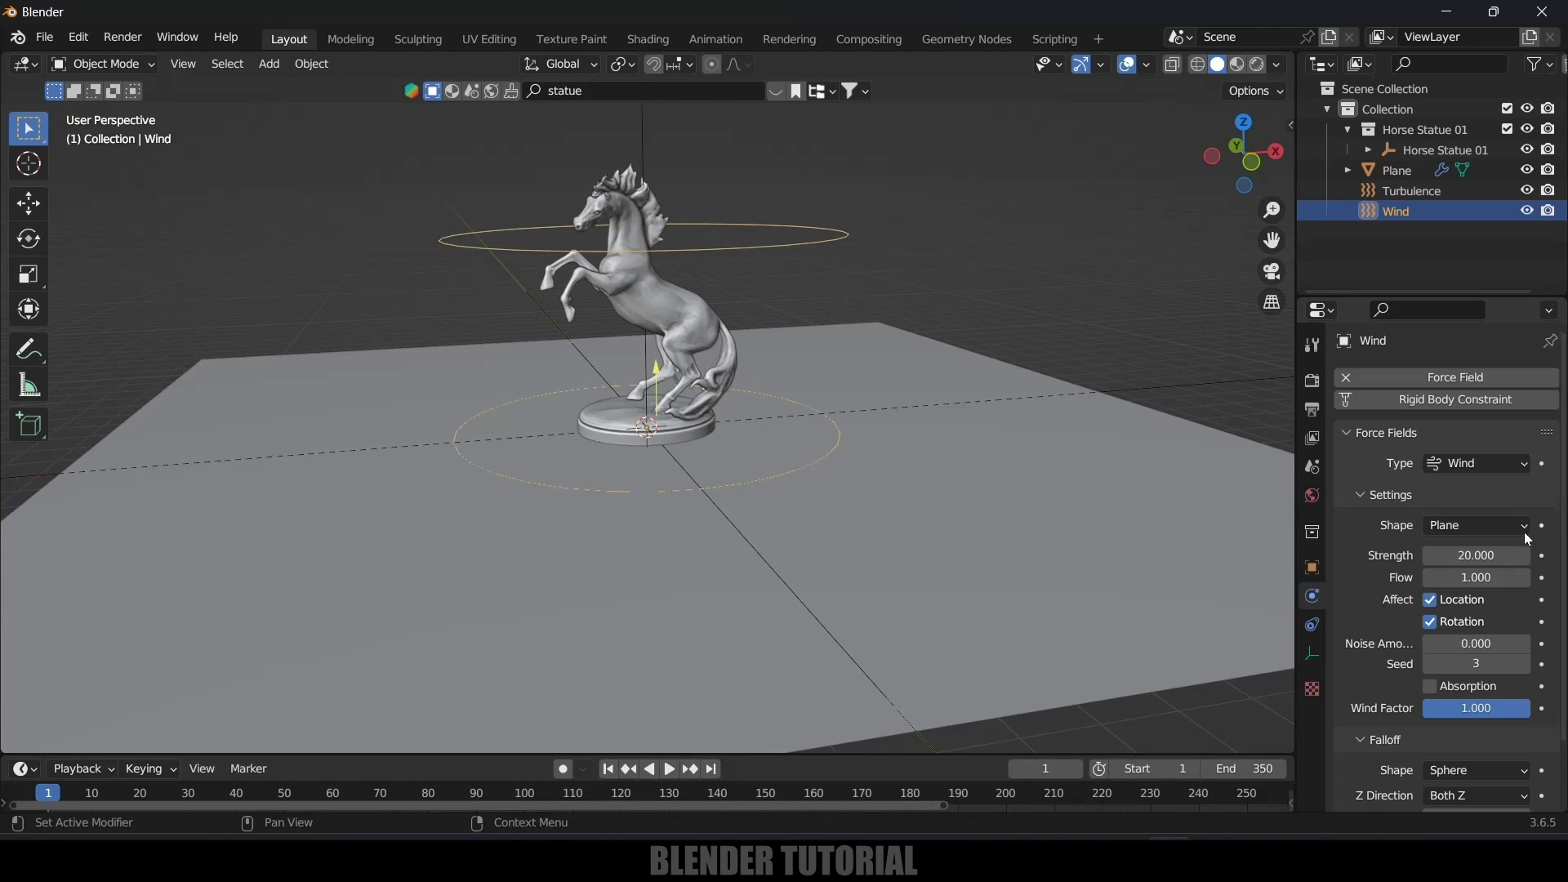
Set the wind Flow to 5 and Noise Amount to 0.2.
click(1467, 578)
text(5)
key(Return)
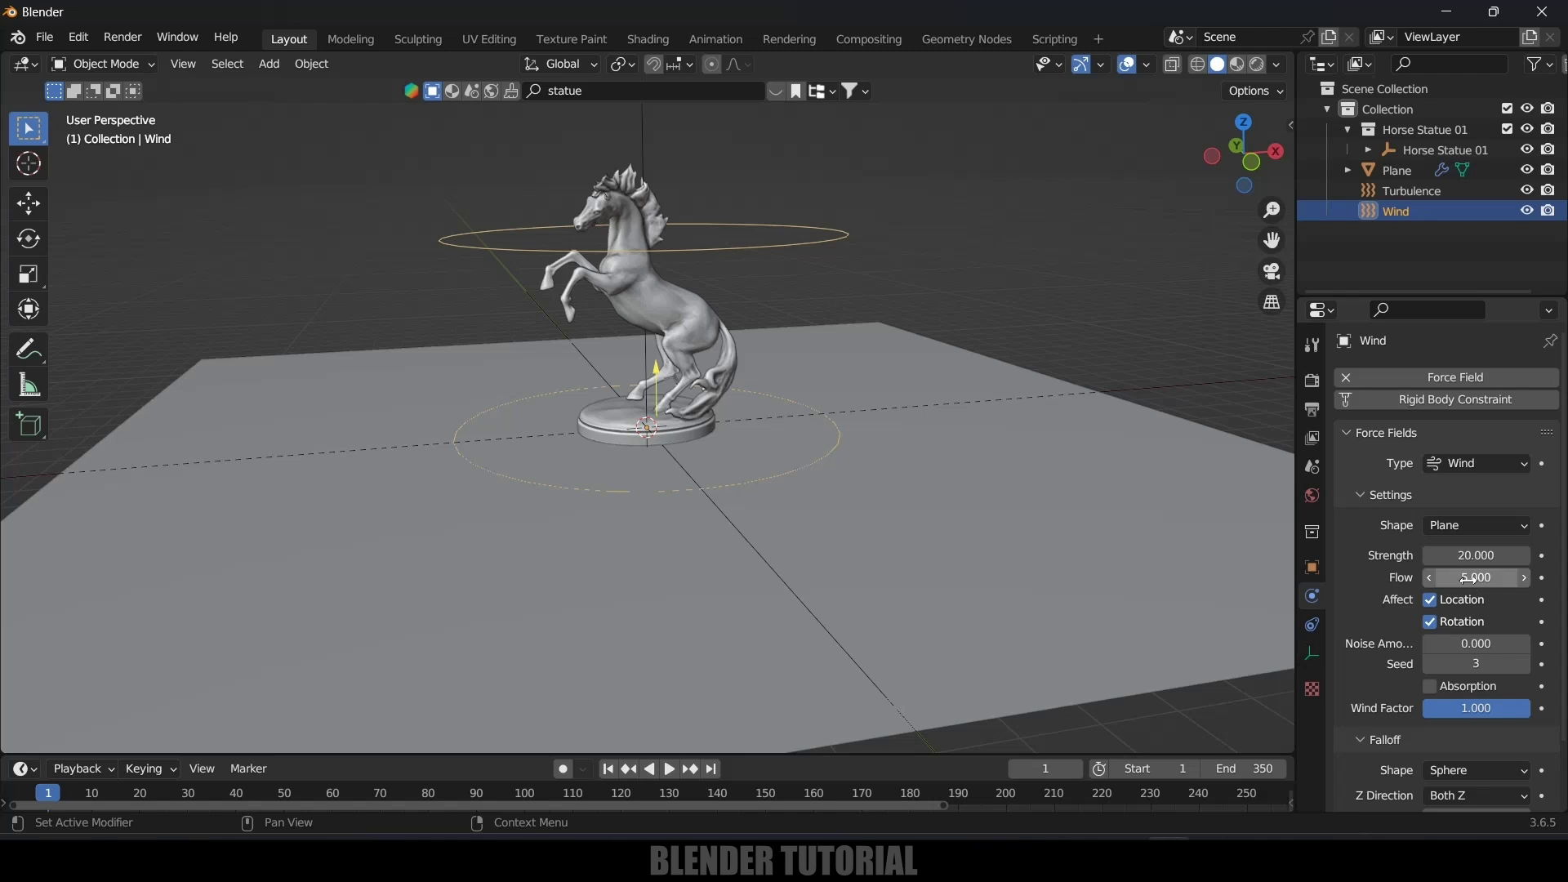
click(1474, 643)
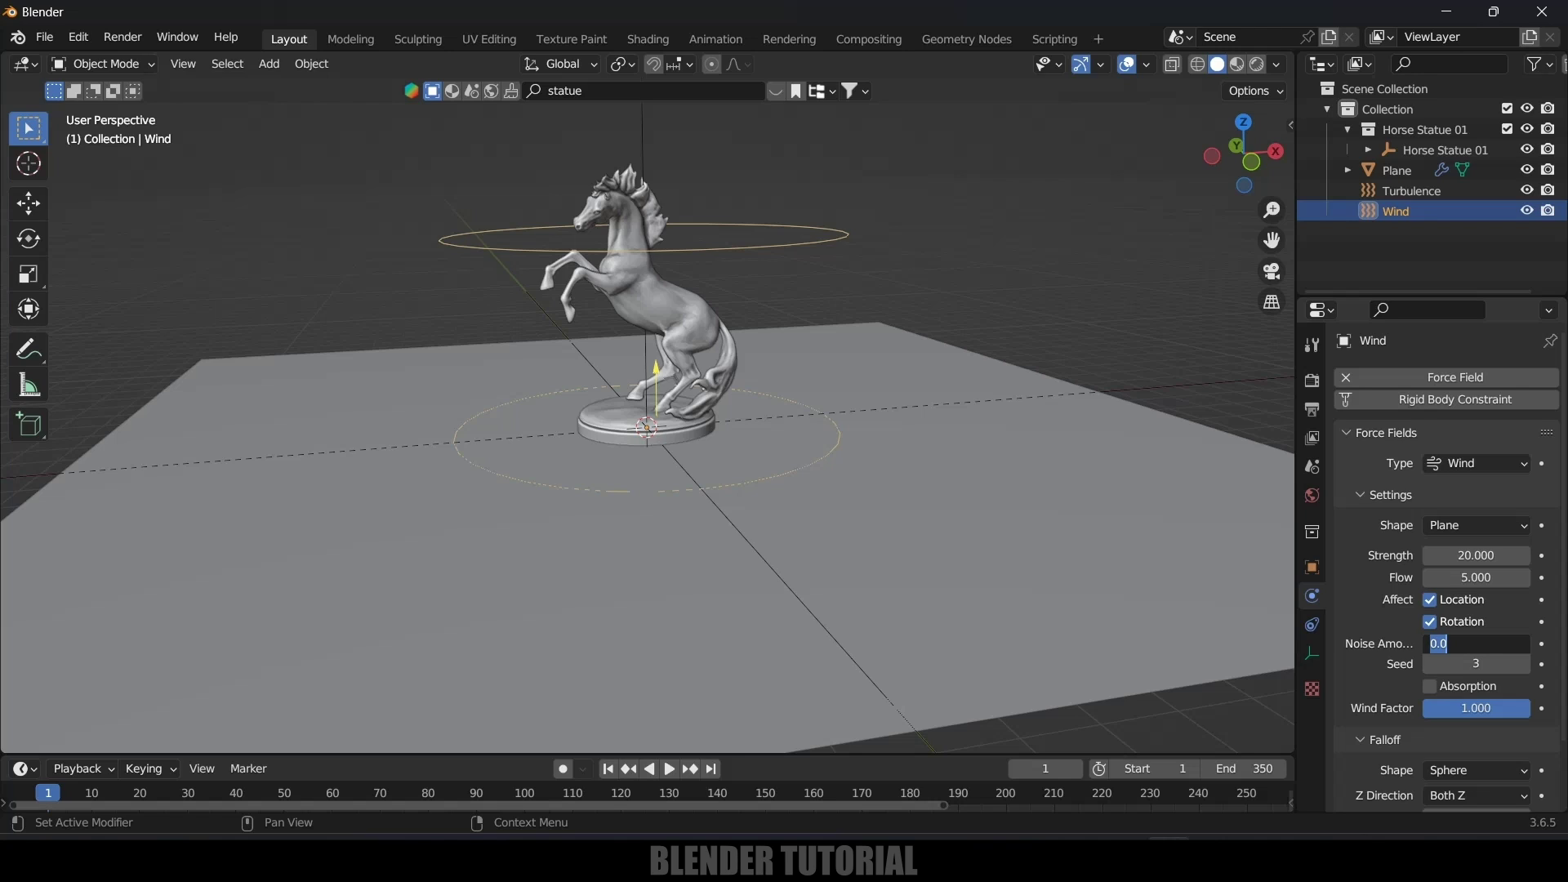
text(.2)
key(Return)
Set the Turbulence field's Flow to 10 and Noise Amount to 0.5.
click(1411, 191)
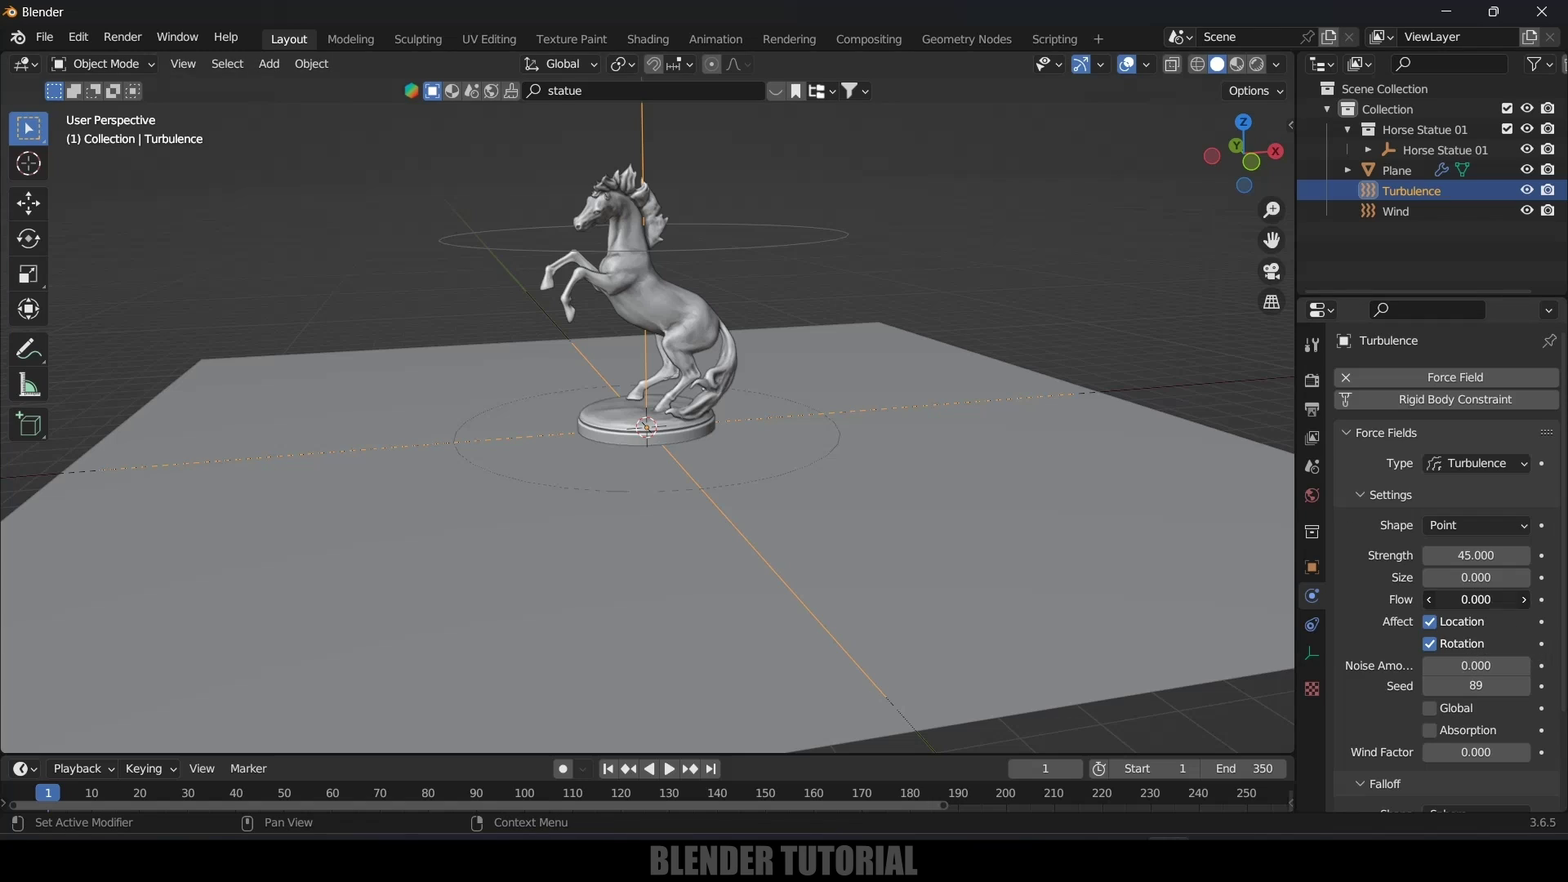
key(Return)
text(.5)
key(Return)
Preview both force fields on the shattering statue, then reselect the horse.
key(space)
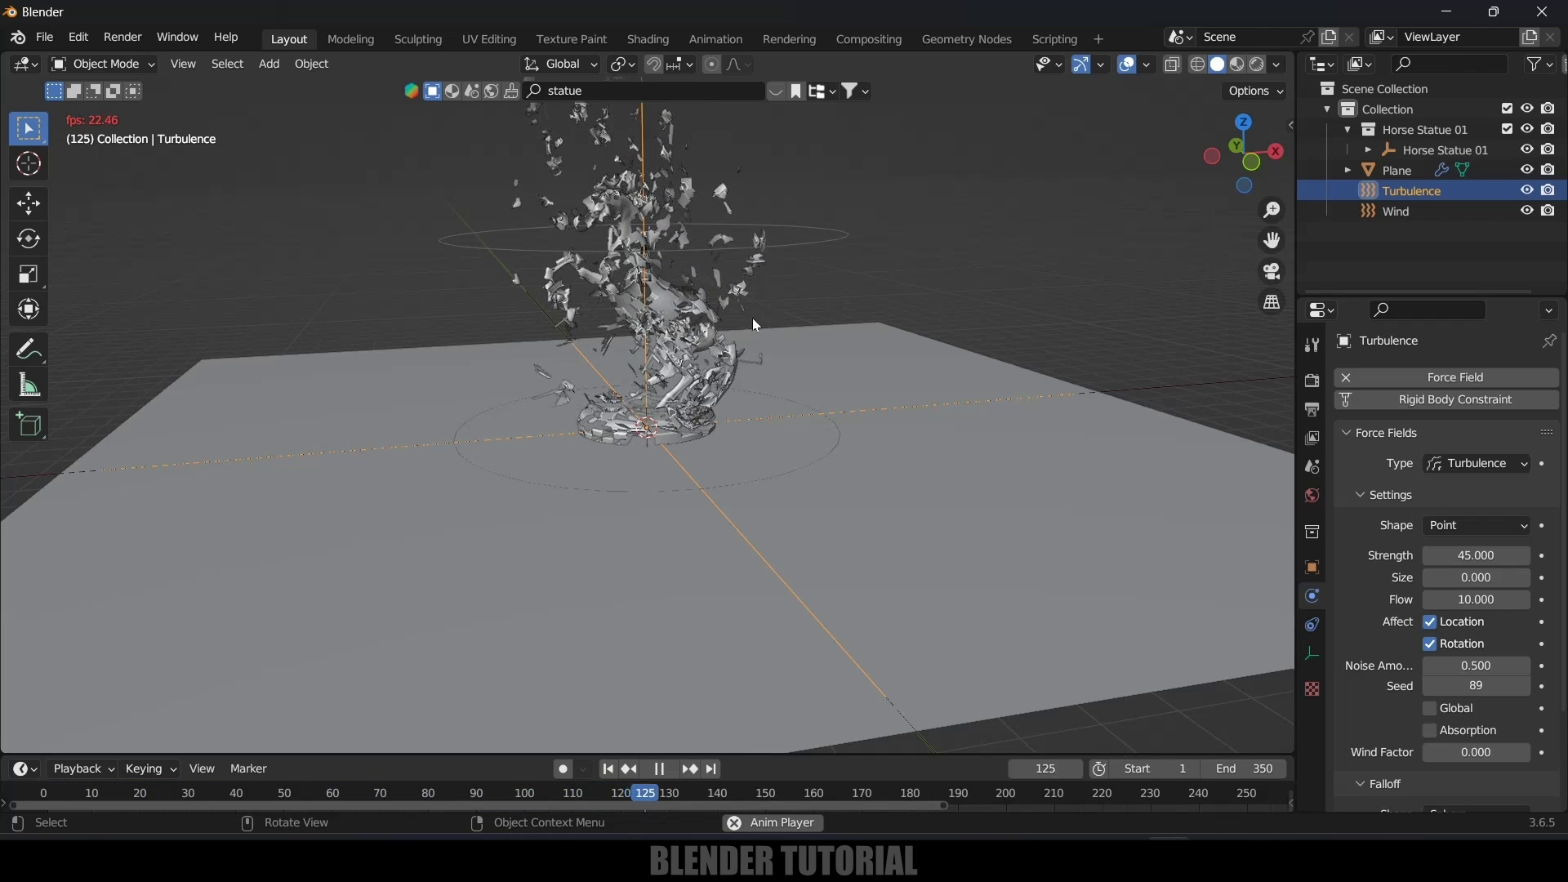
key(Escape)
click(682, 321)
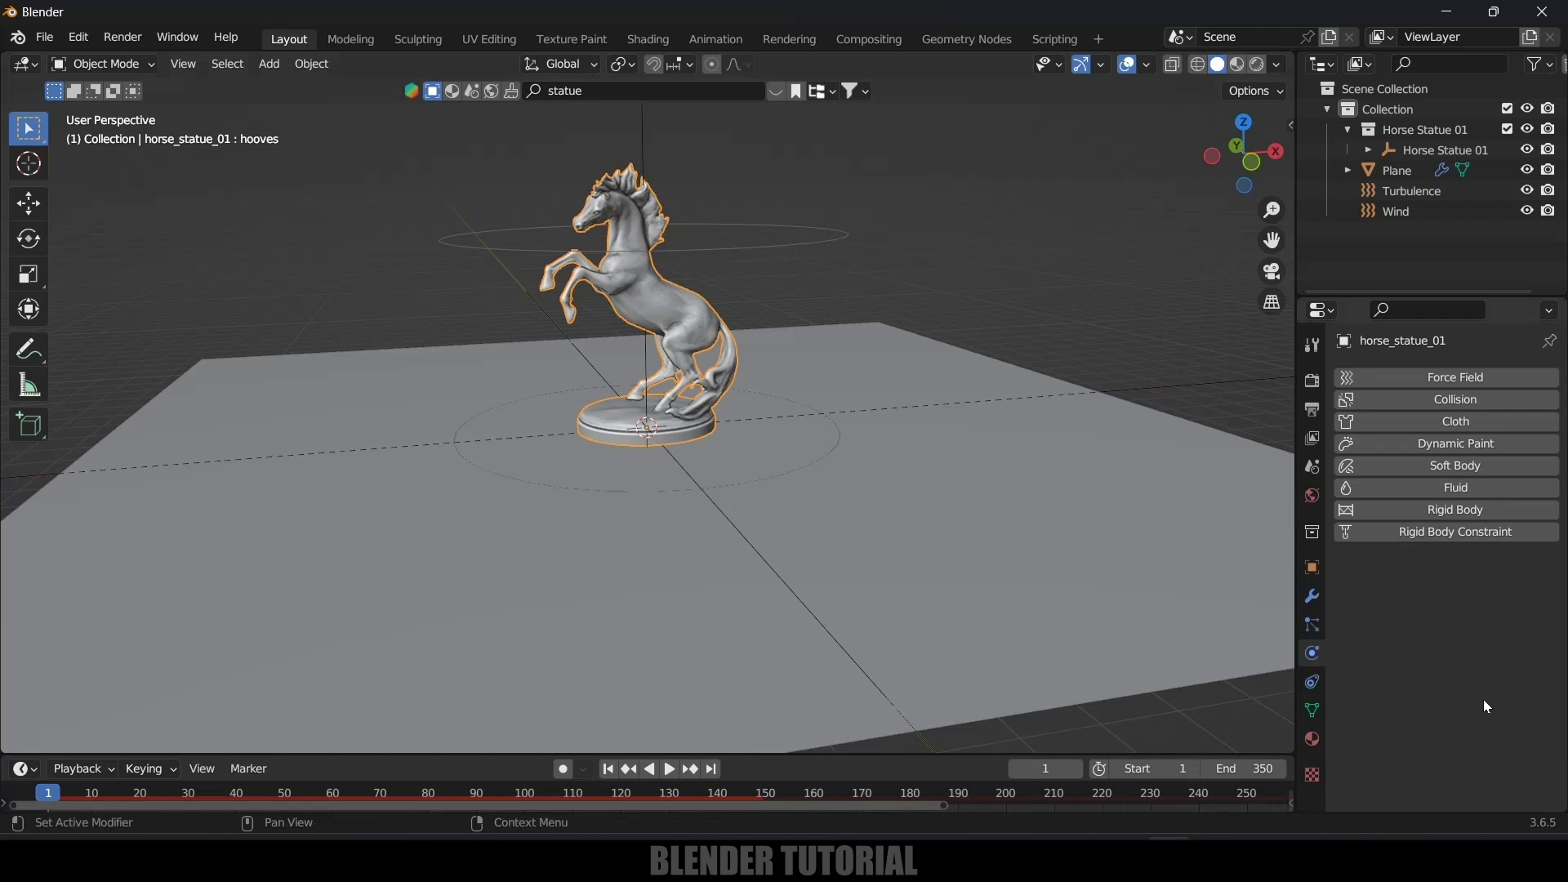
Enable Rotation on the statue's particles and set Randomize to 0.433.
click(1310, 625)
scroll(1359, 669, down, 5)
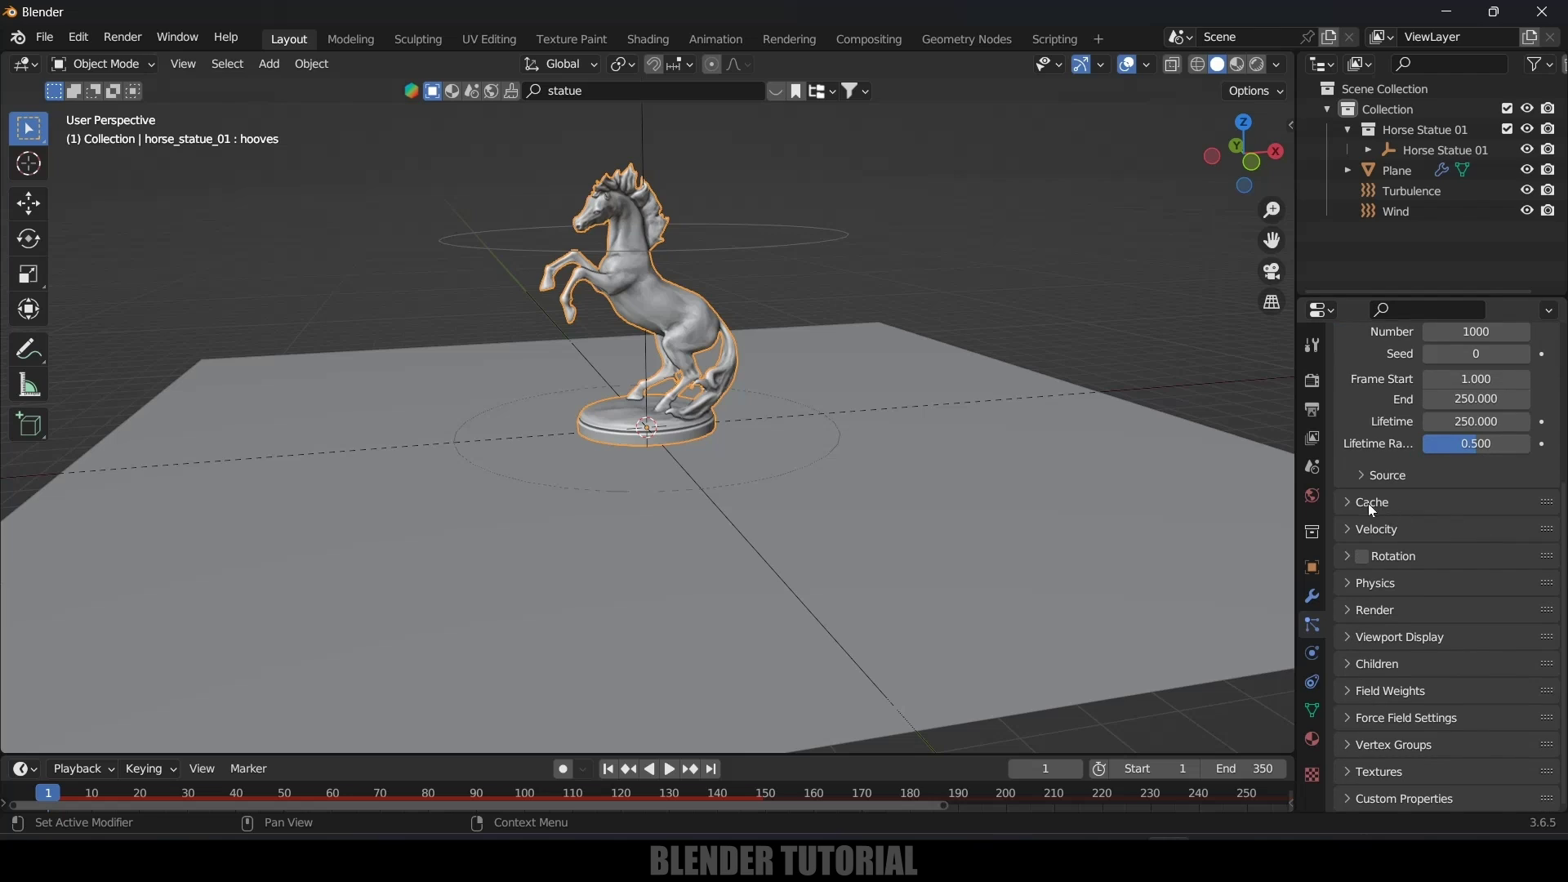
click(1355, 502)
scroll(1384, 598, down, 5)
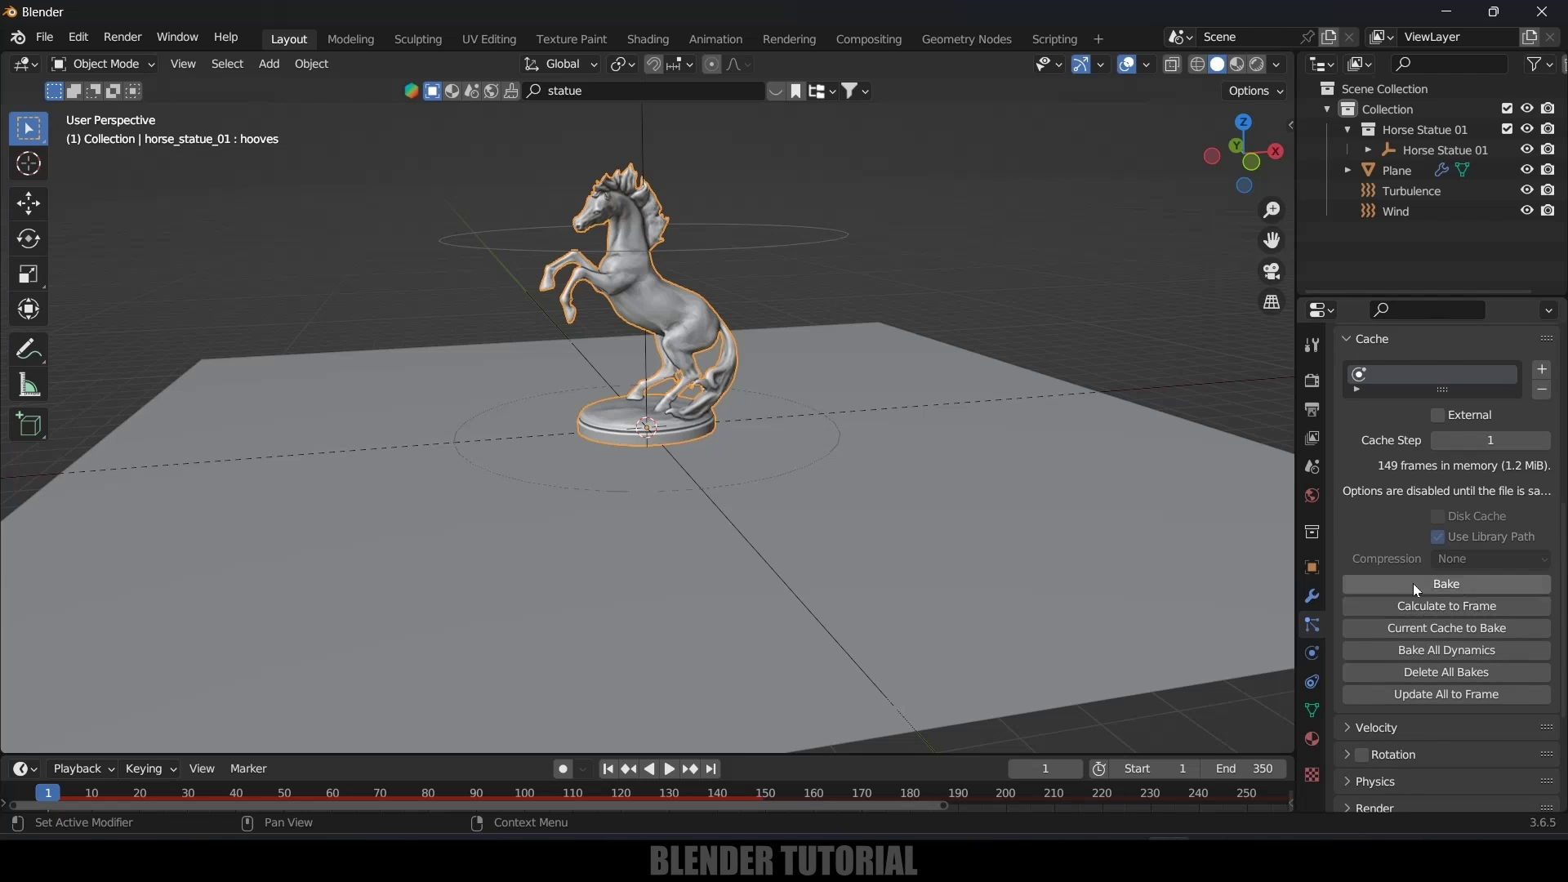
scroll(1402, 703, up, 10)
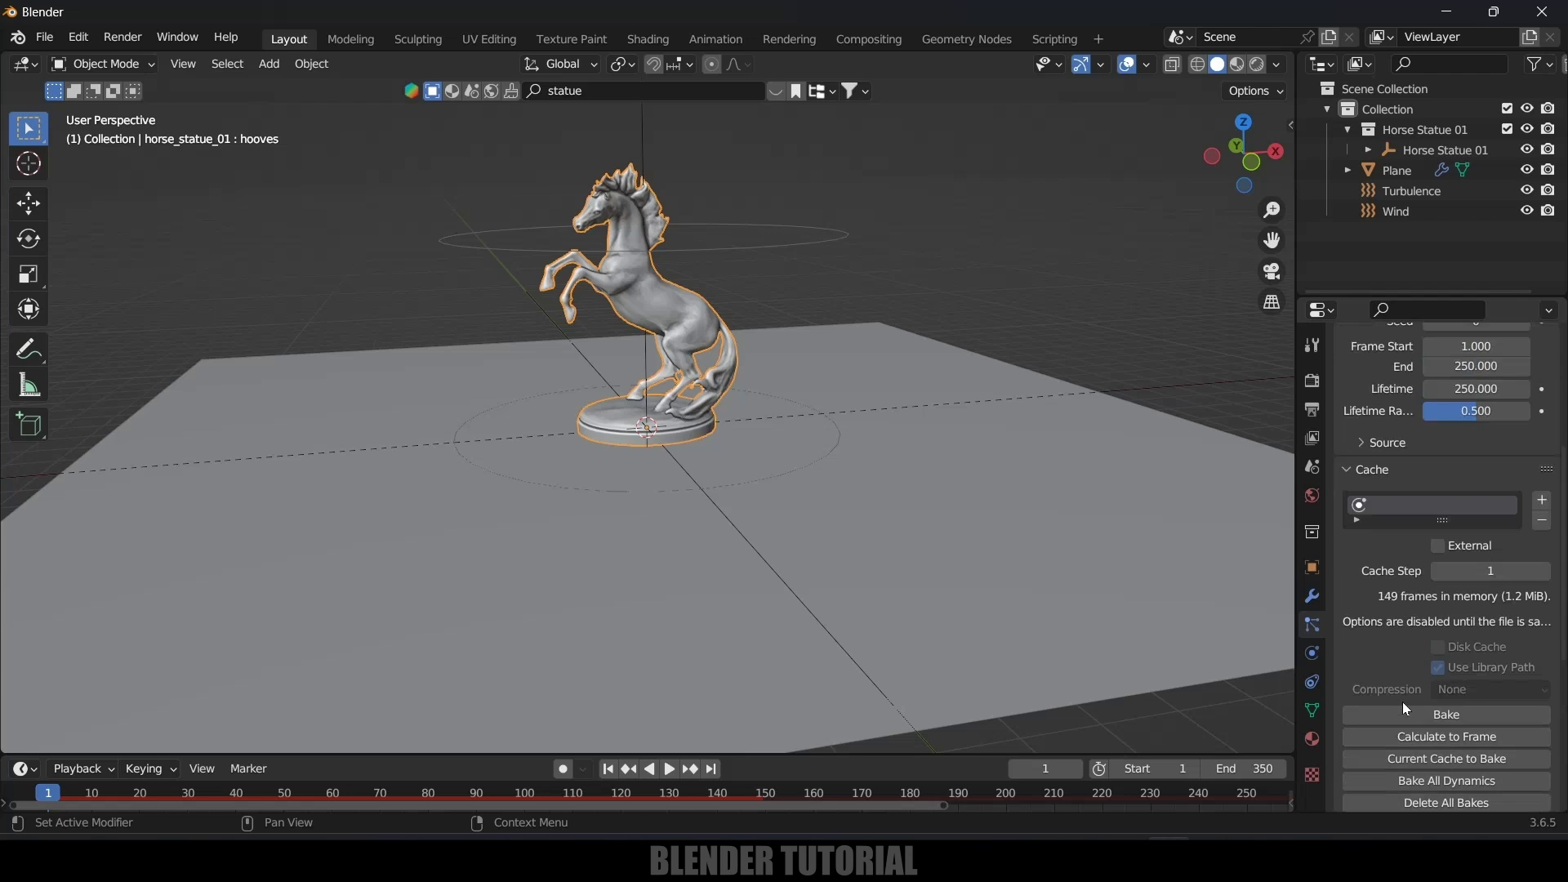
scroll(1403, 702, down, 15)
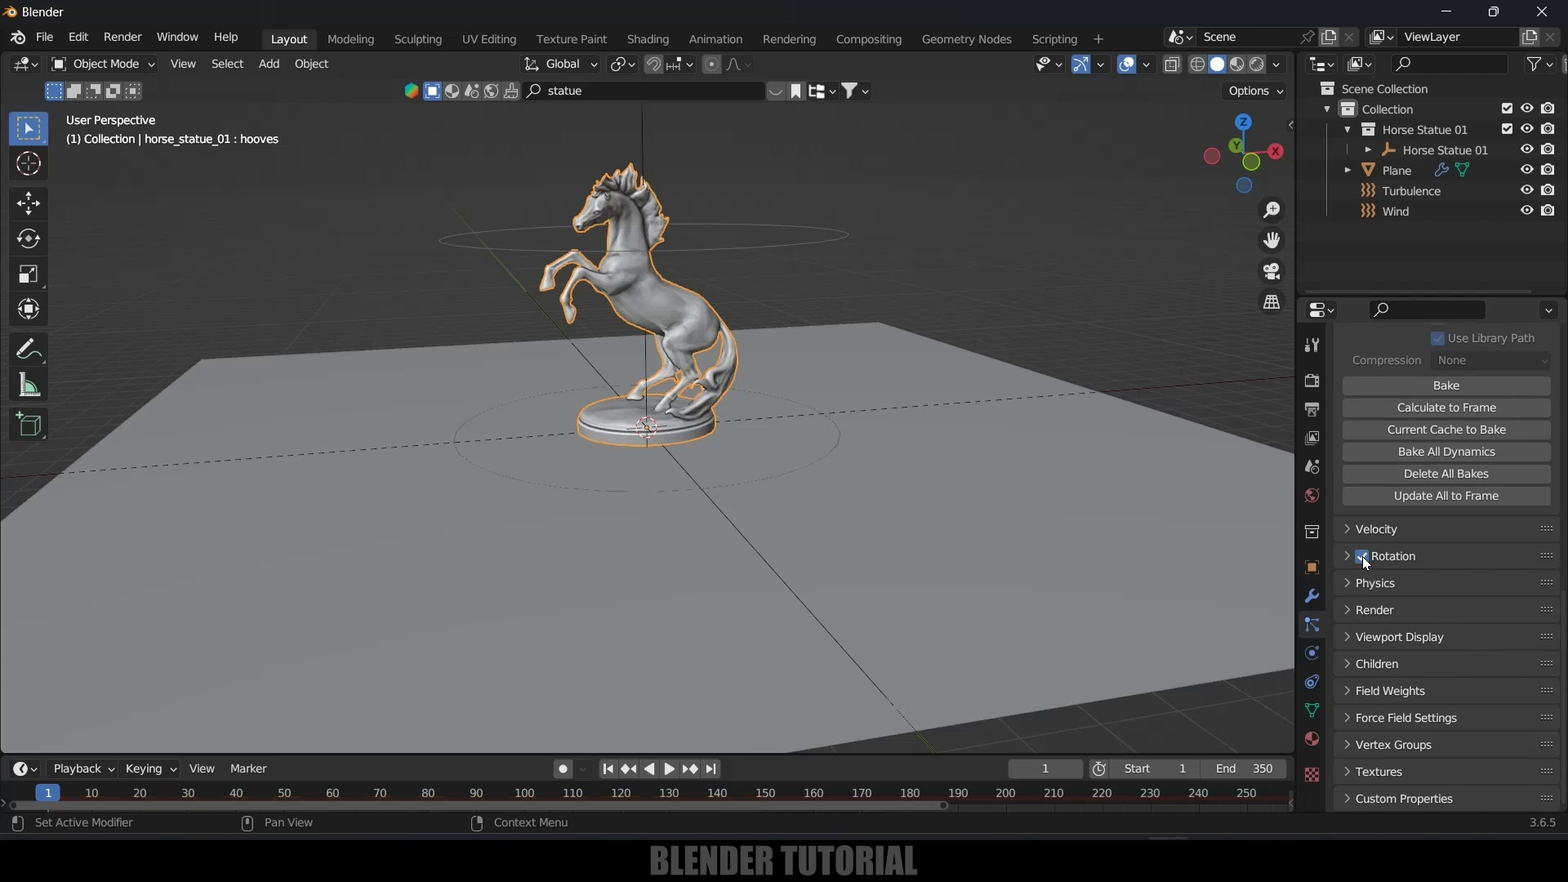
click(1362, 557)
click(1349, 557)
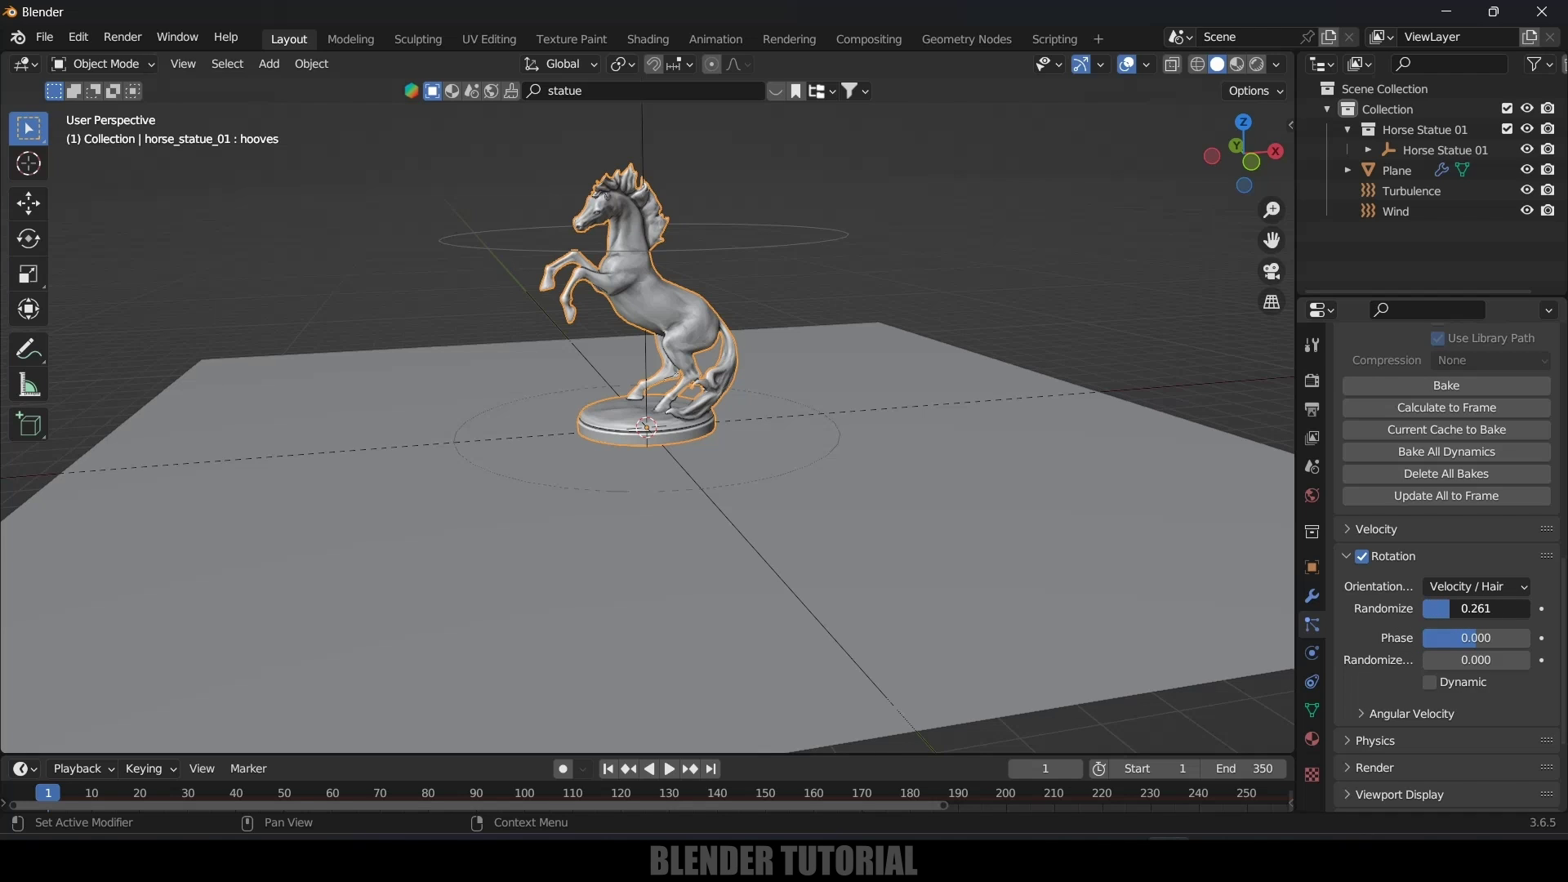
drag(1470, 609, 1478, 609)
scroll(1399, 670, up, 4)
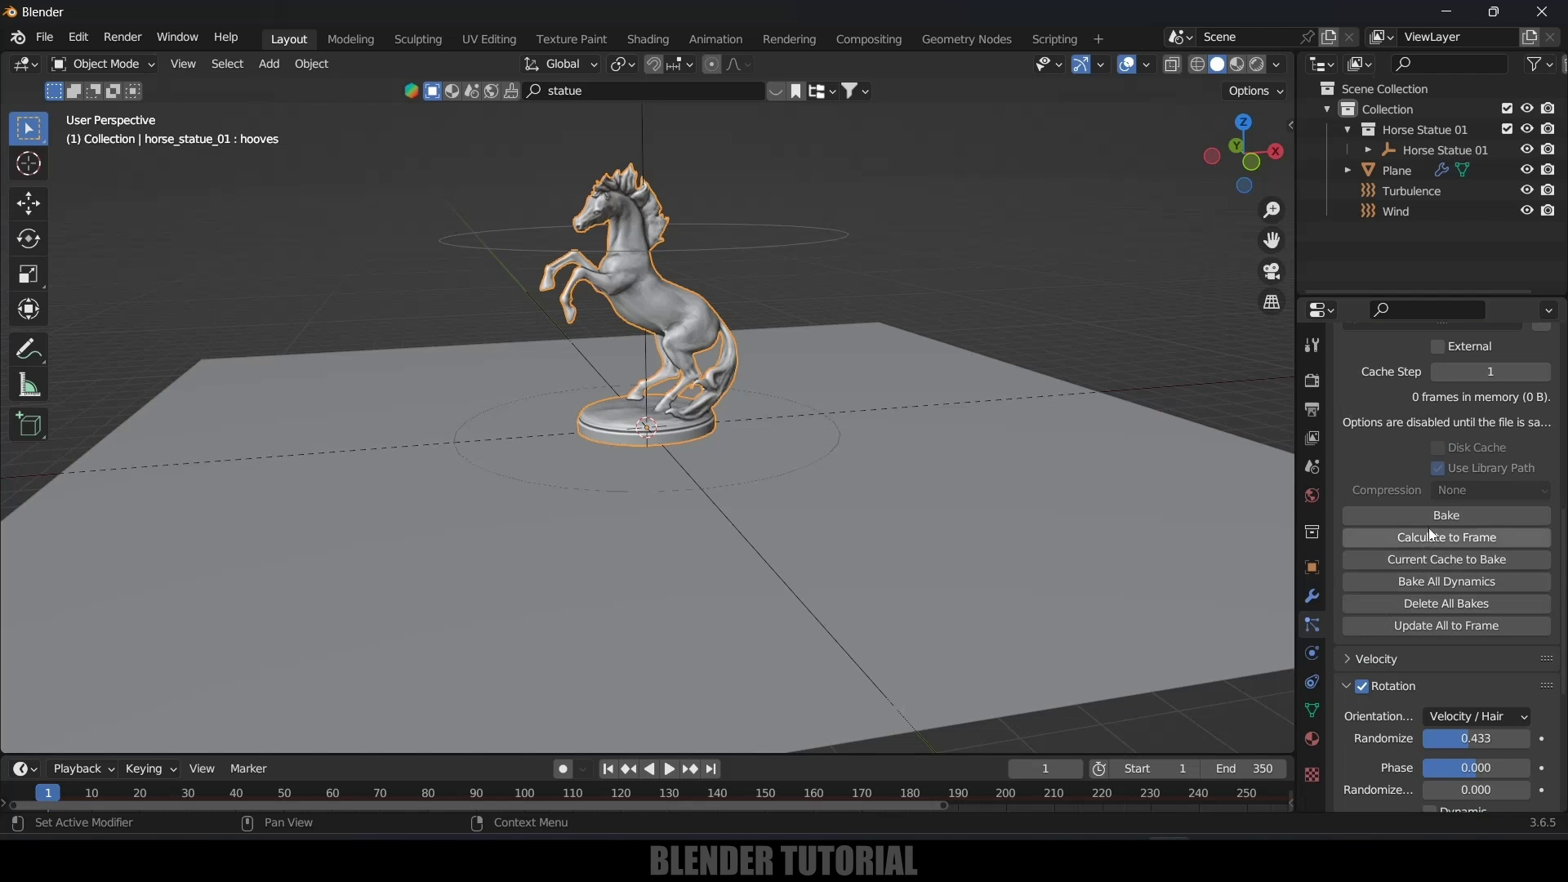
scroll(1415, 566, up, 6)
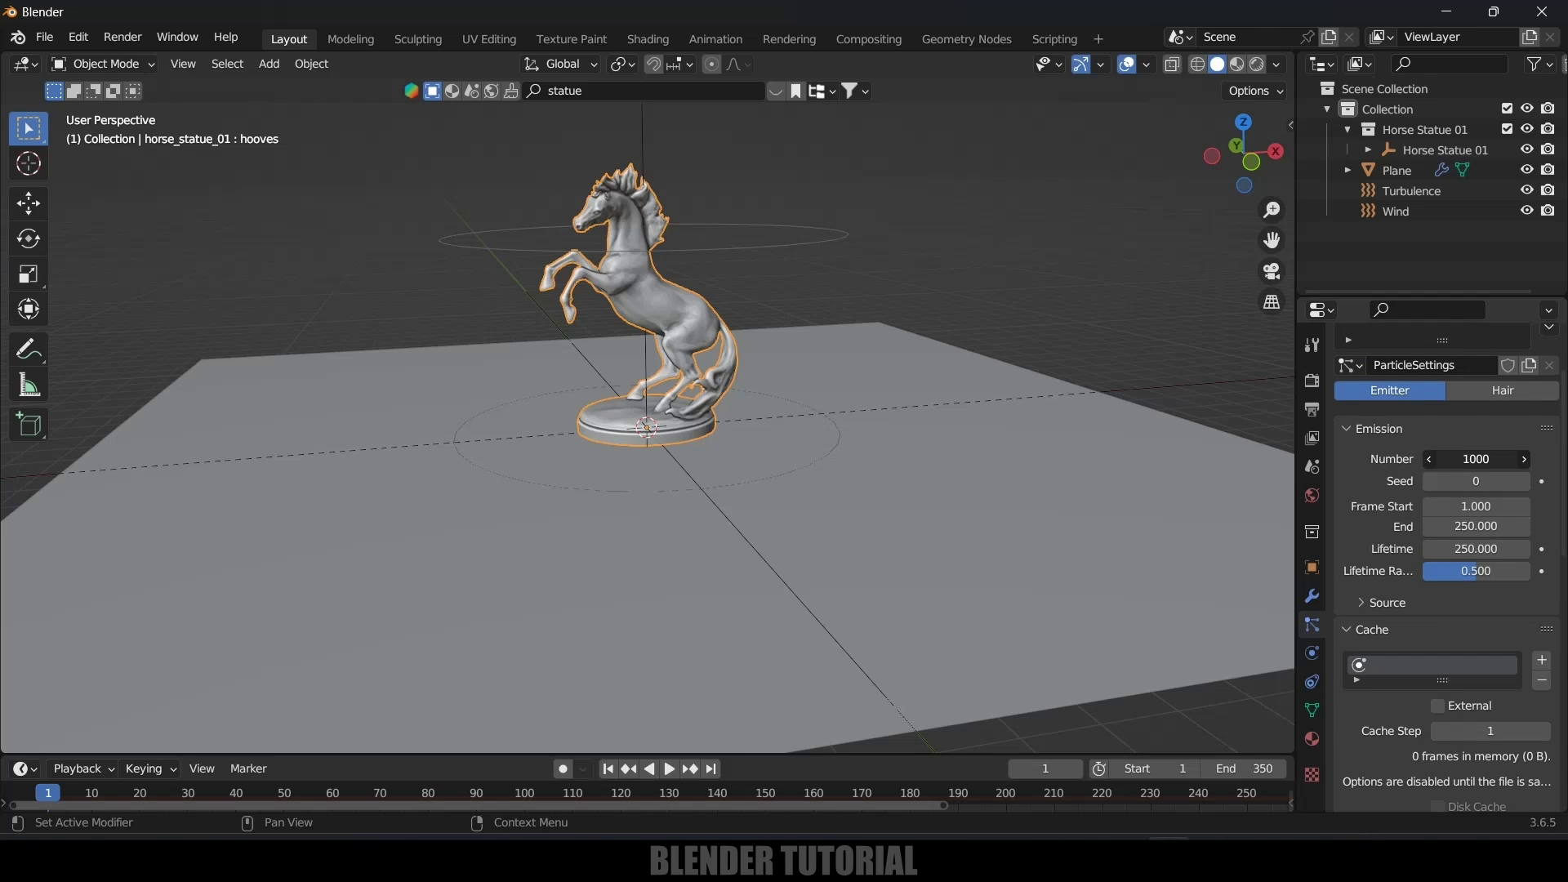
Set the statue's particle emission number to 5000 and bake the simulation.
click(1475, 459)
text(5000)
key(Return)
scroll(1467, 466, down, 7)
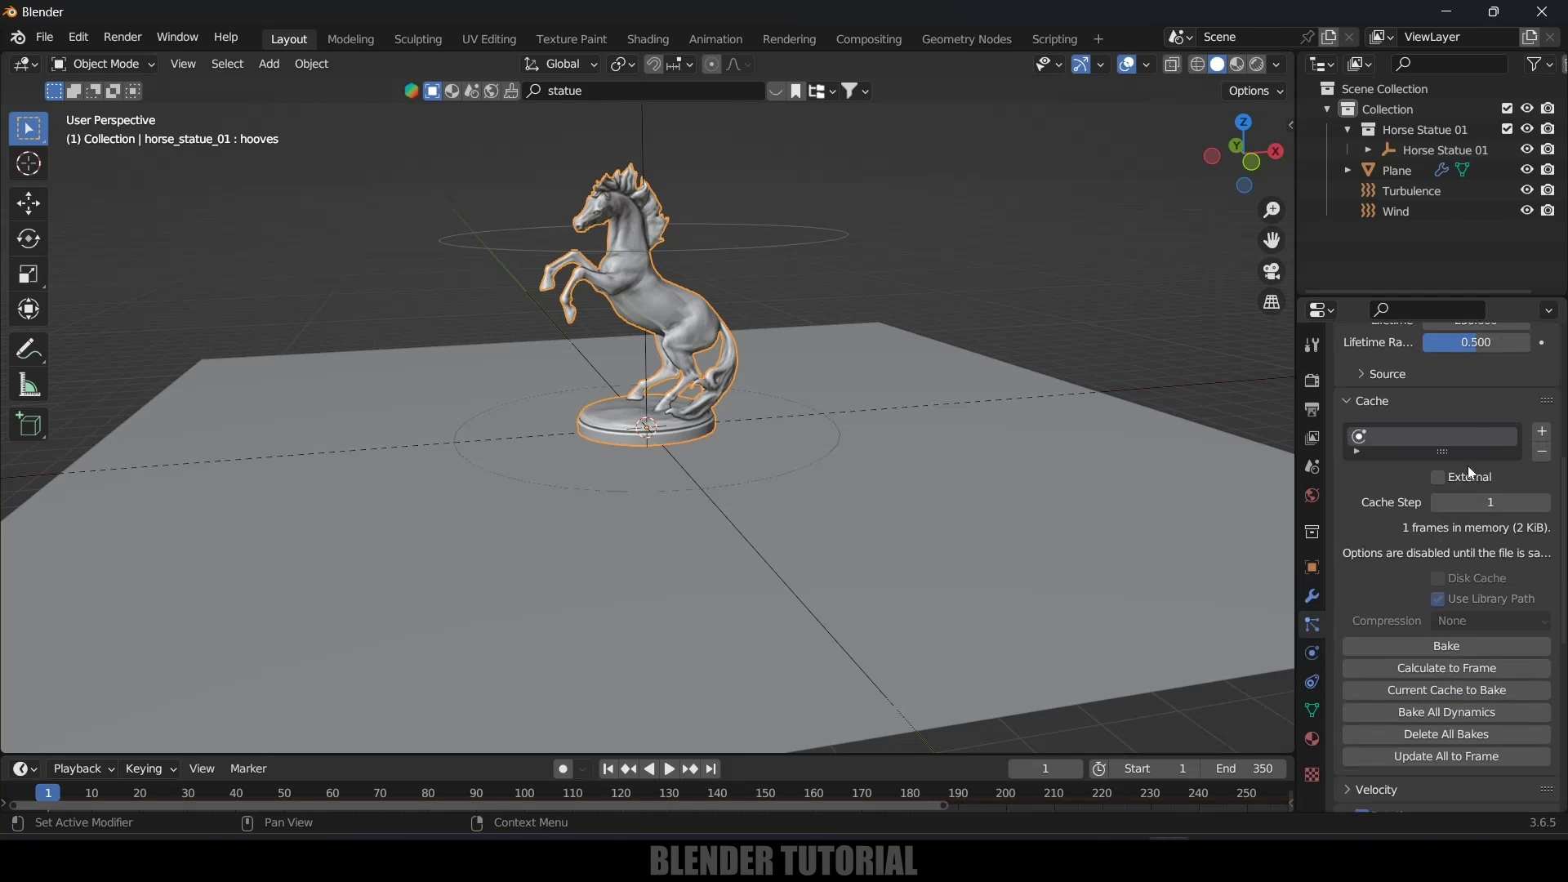
click(1428, 647)
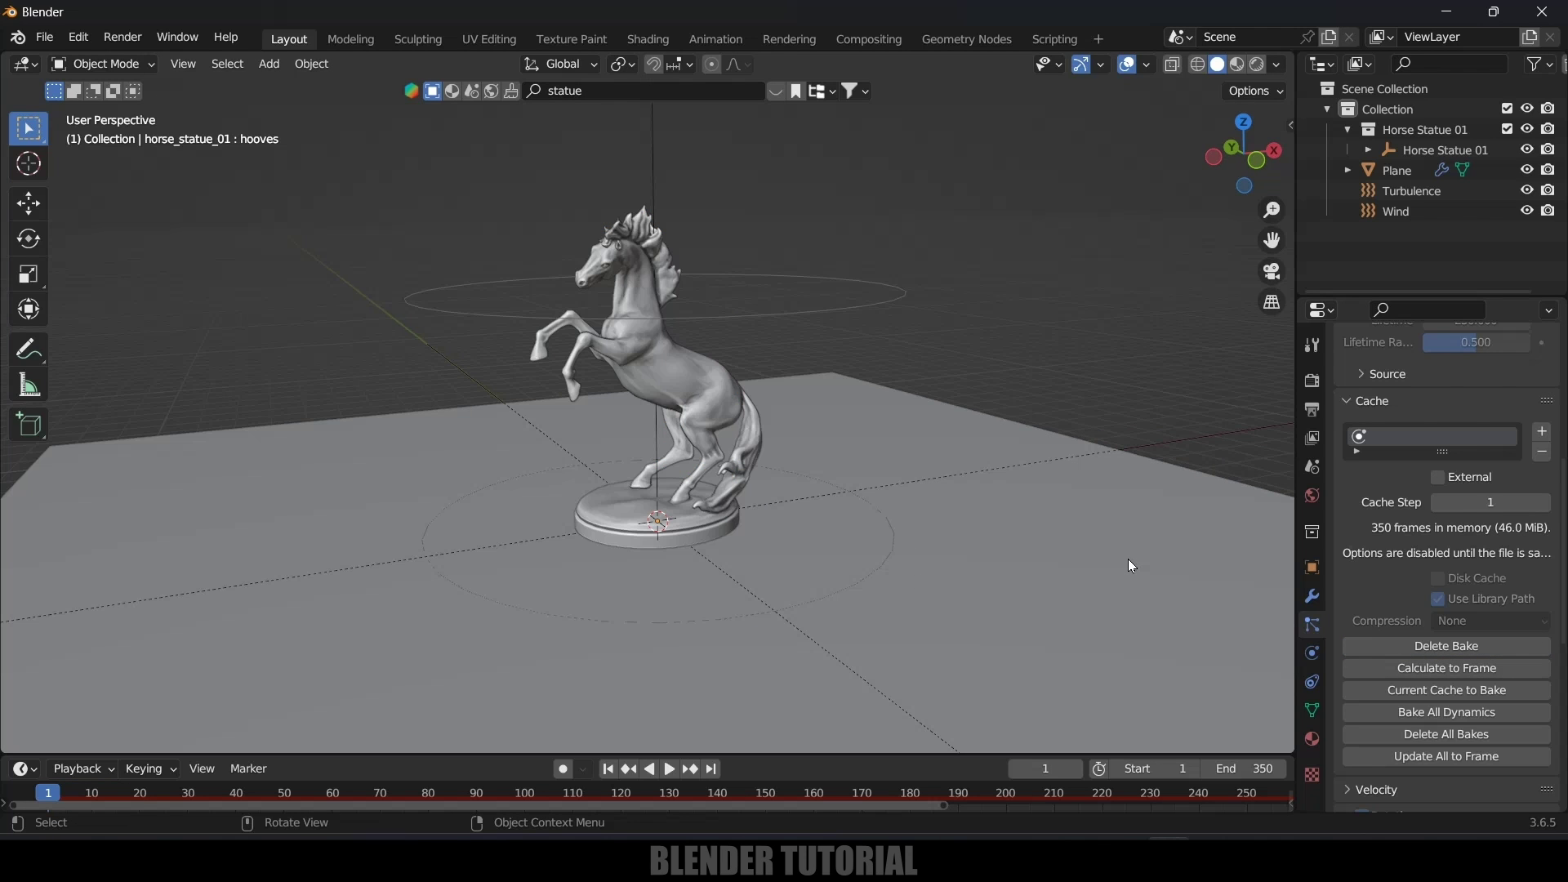
Play the baked simulation, stop at frame 96, and orbit around the scattering horse.
key(space)
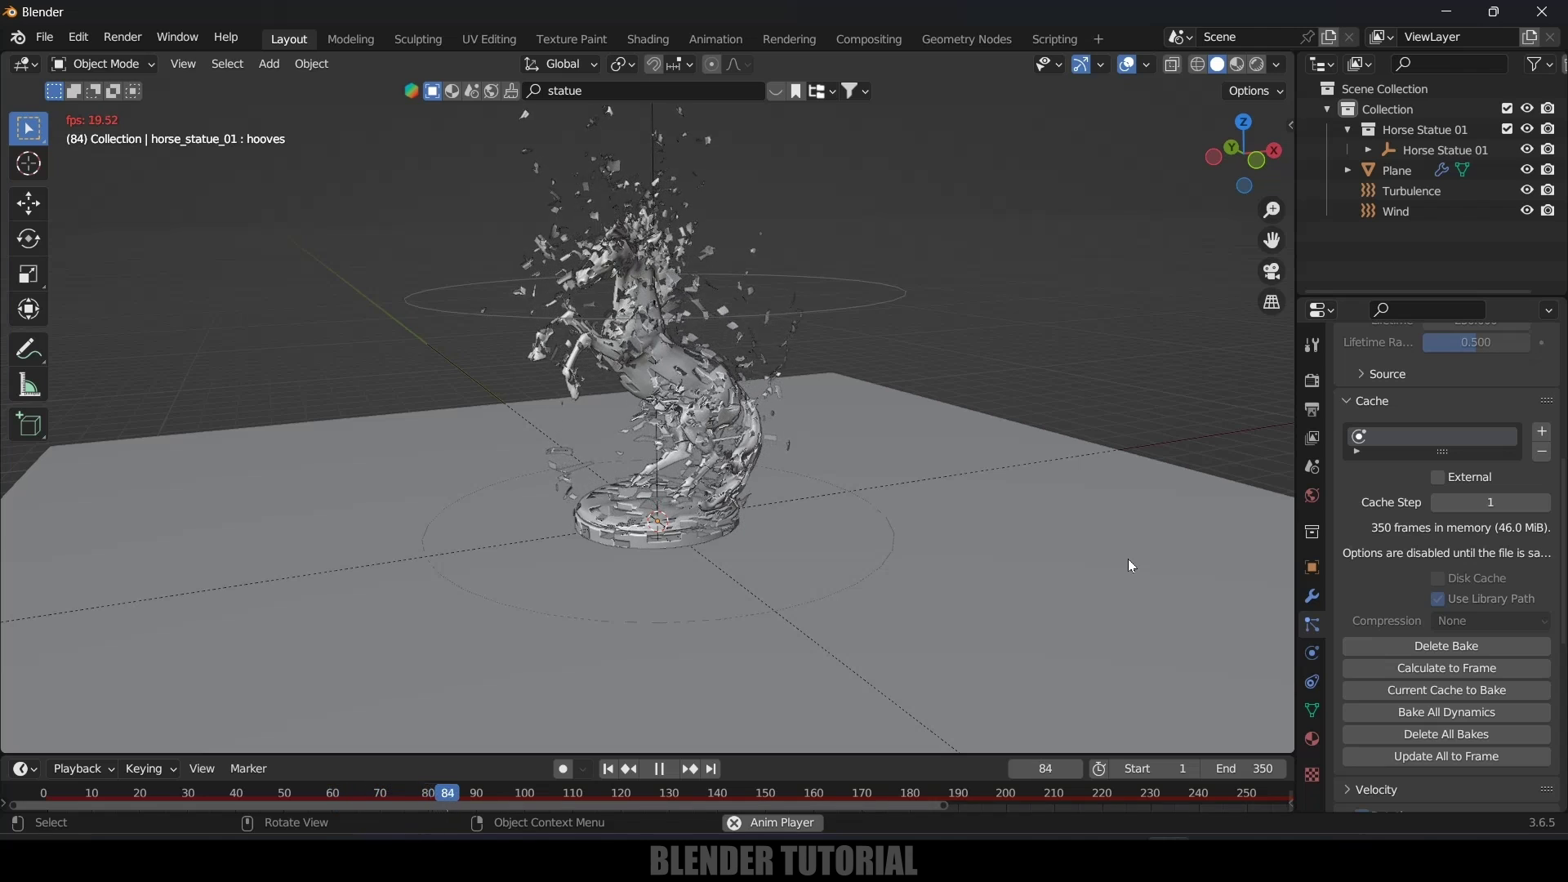
key(space)
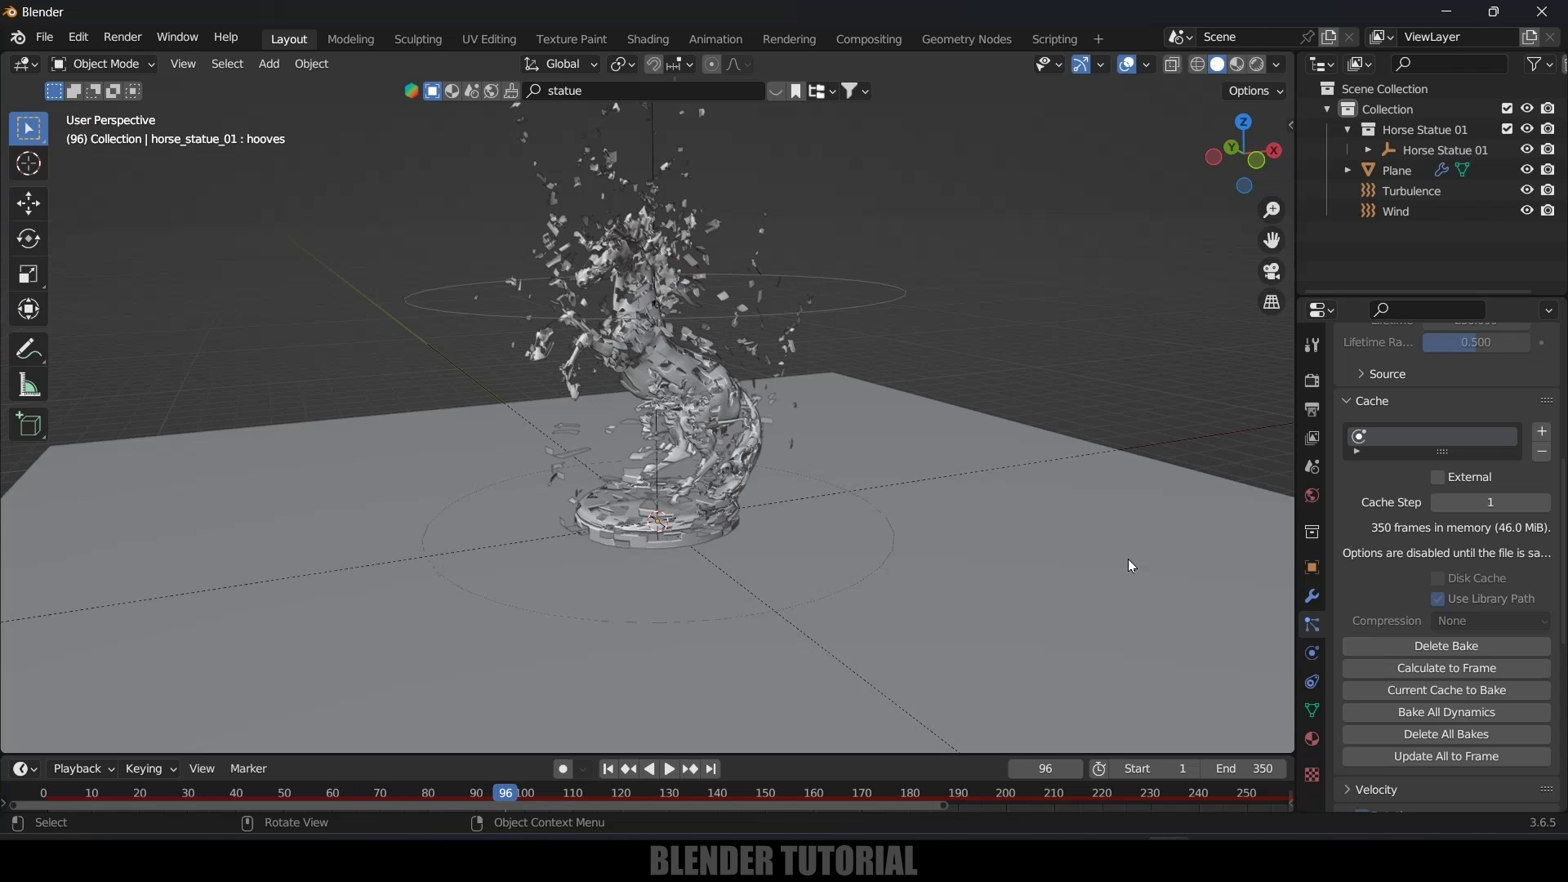
middle_drag(1050, 530, 972, 521)
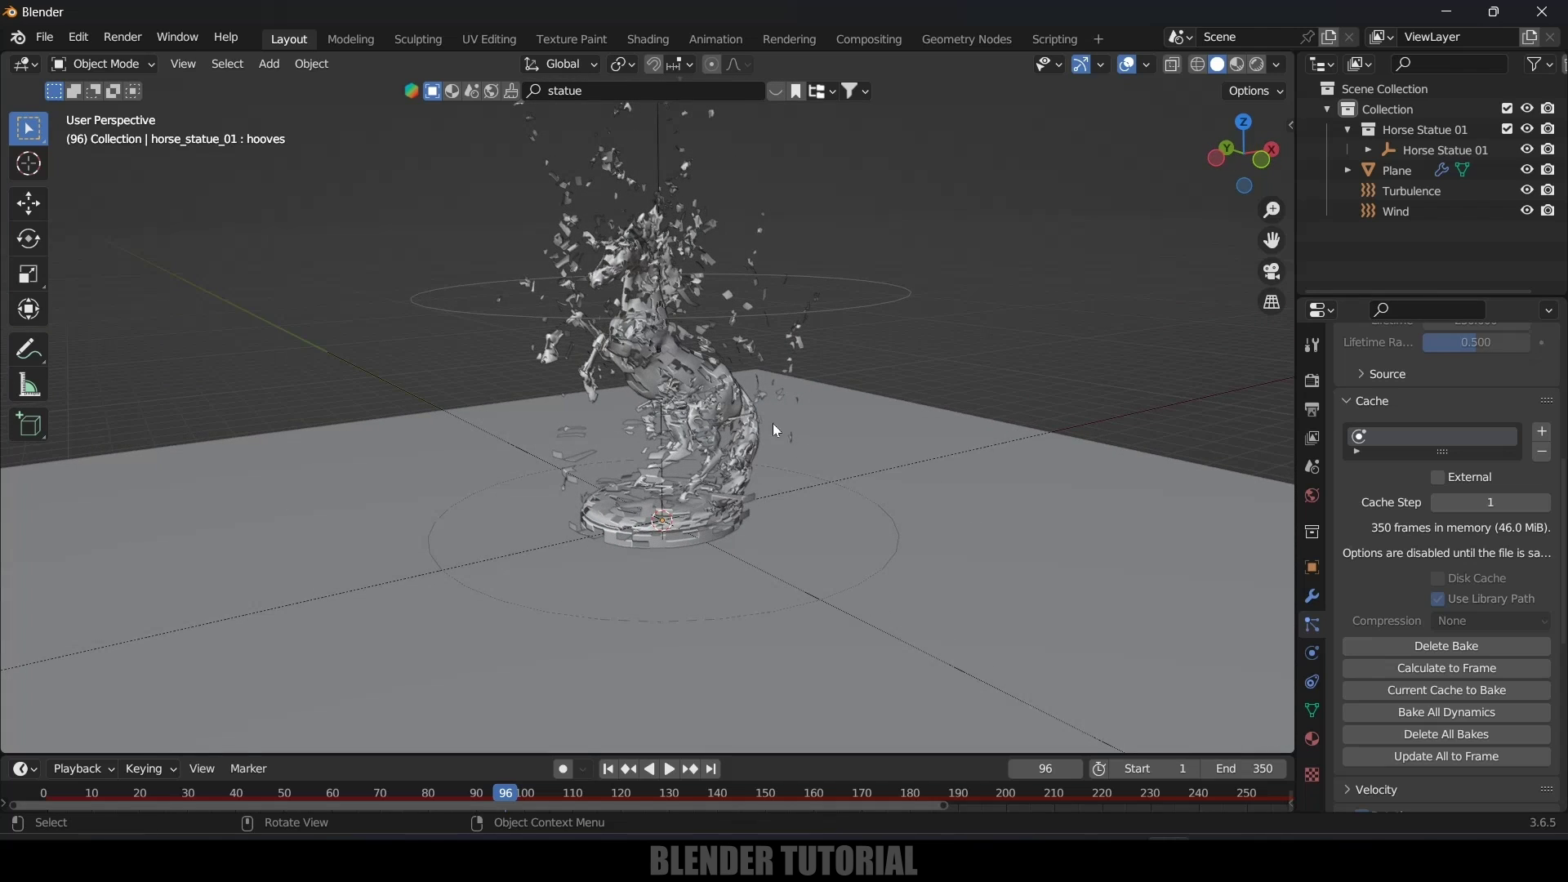
Delete the horse statue's baked particle cache and change its emission number to 500000.
click(708, 399)
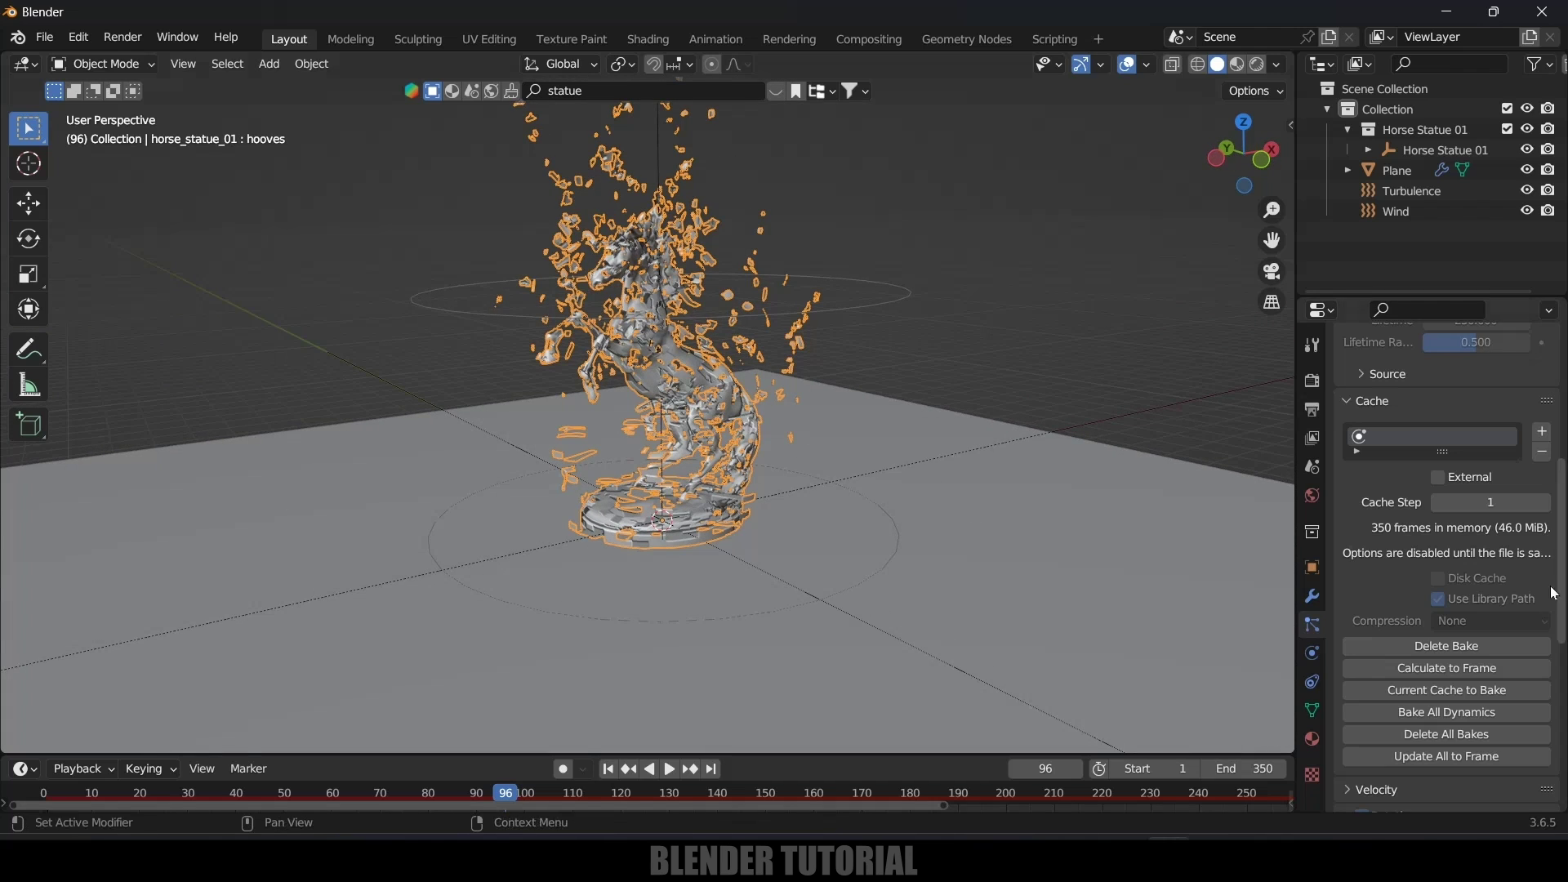
click(1422, 647)
scroll(1454, 604, up, 10)
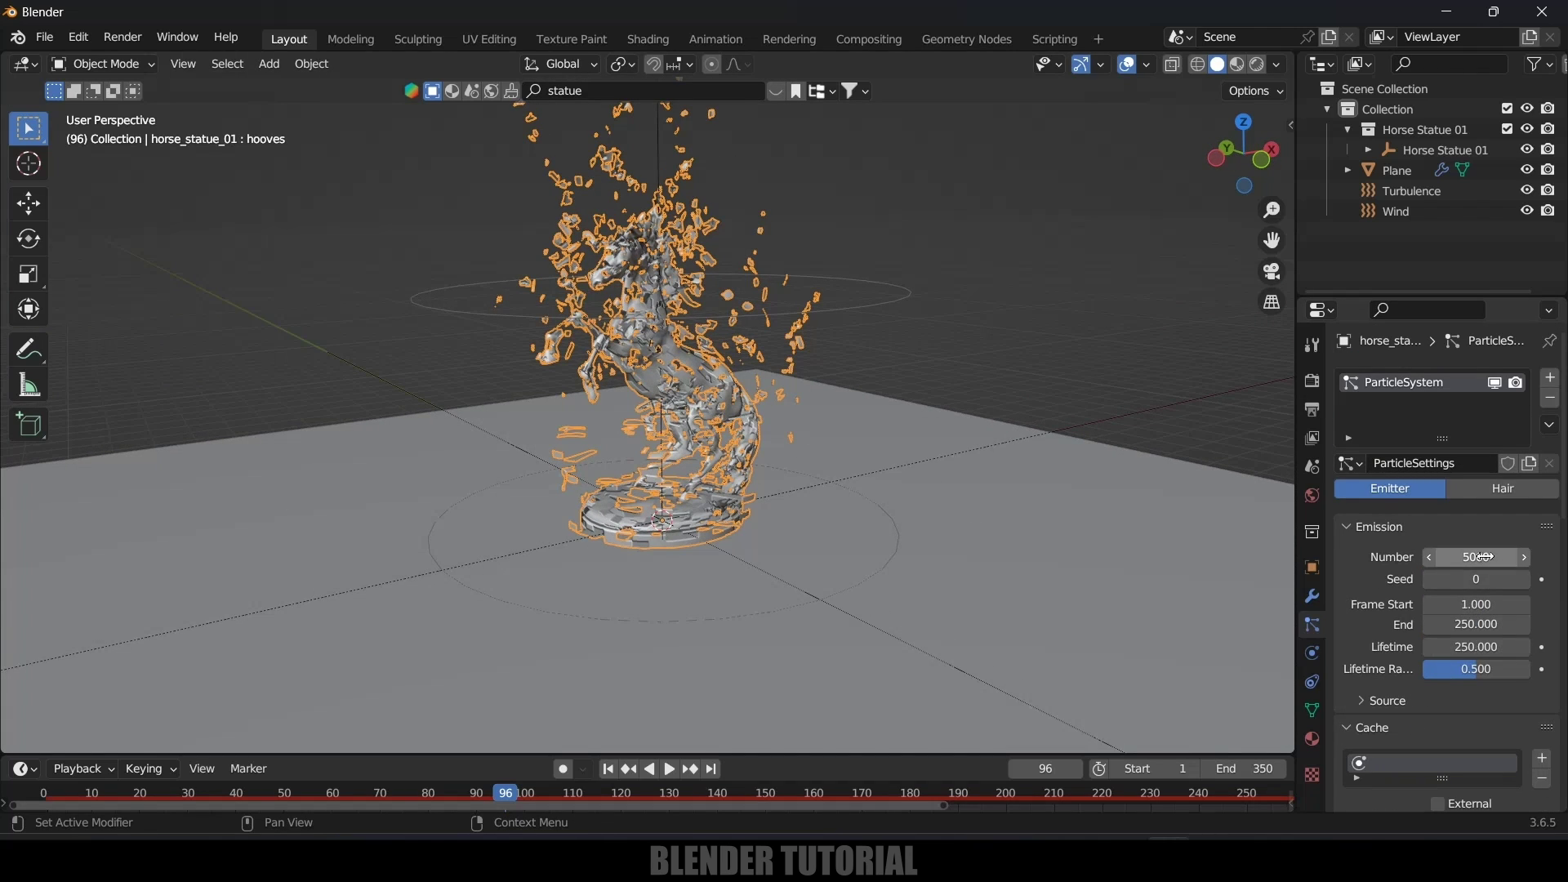
click(1485, 557)
text(500000)
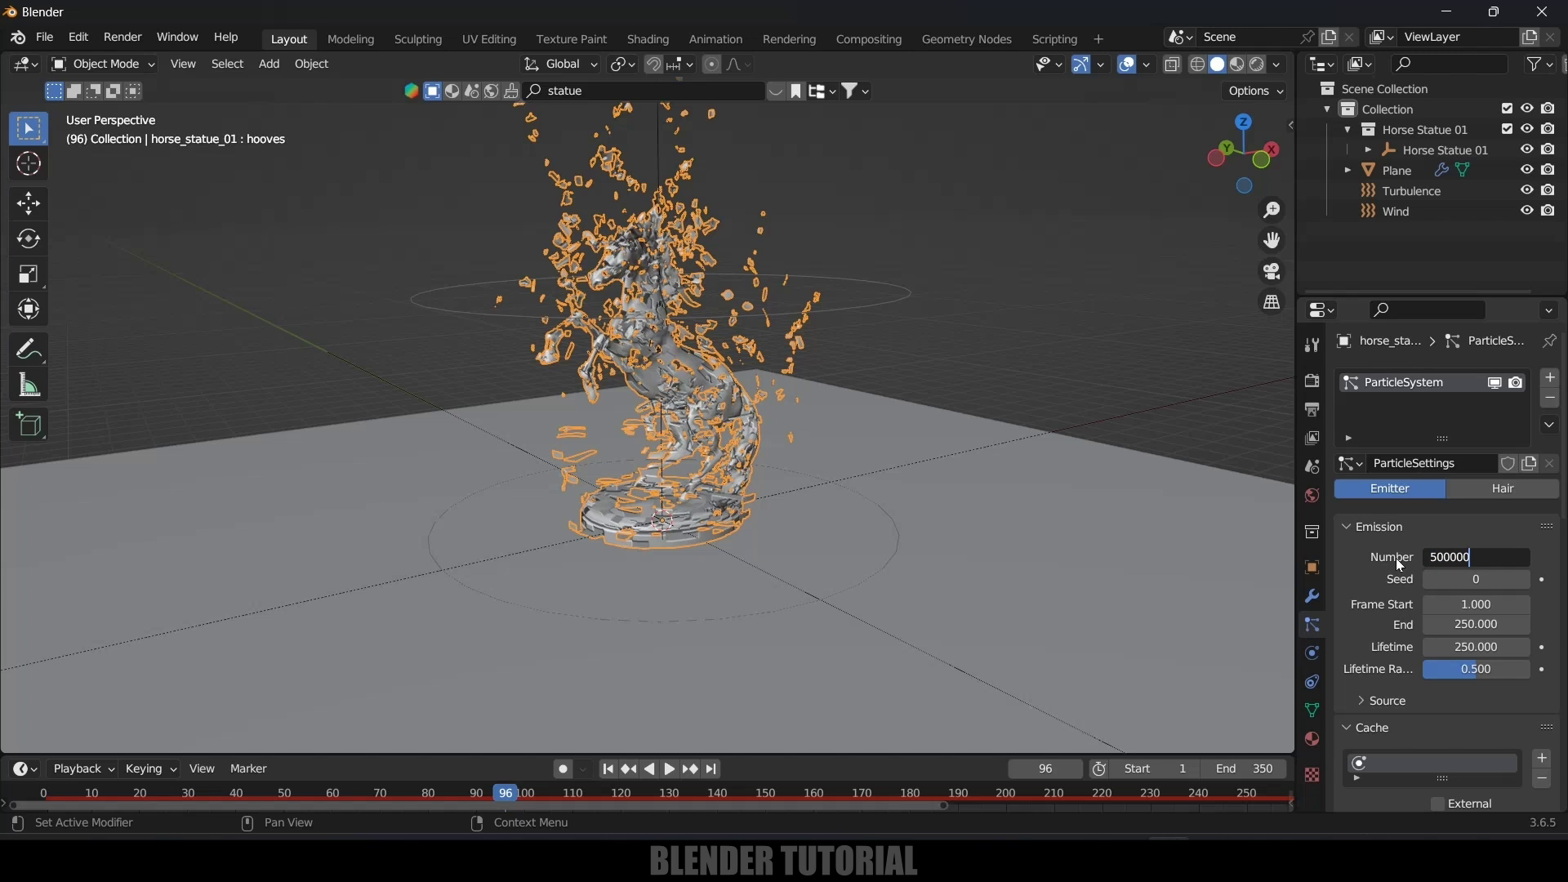
key(Return)
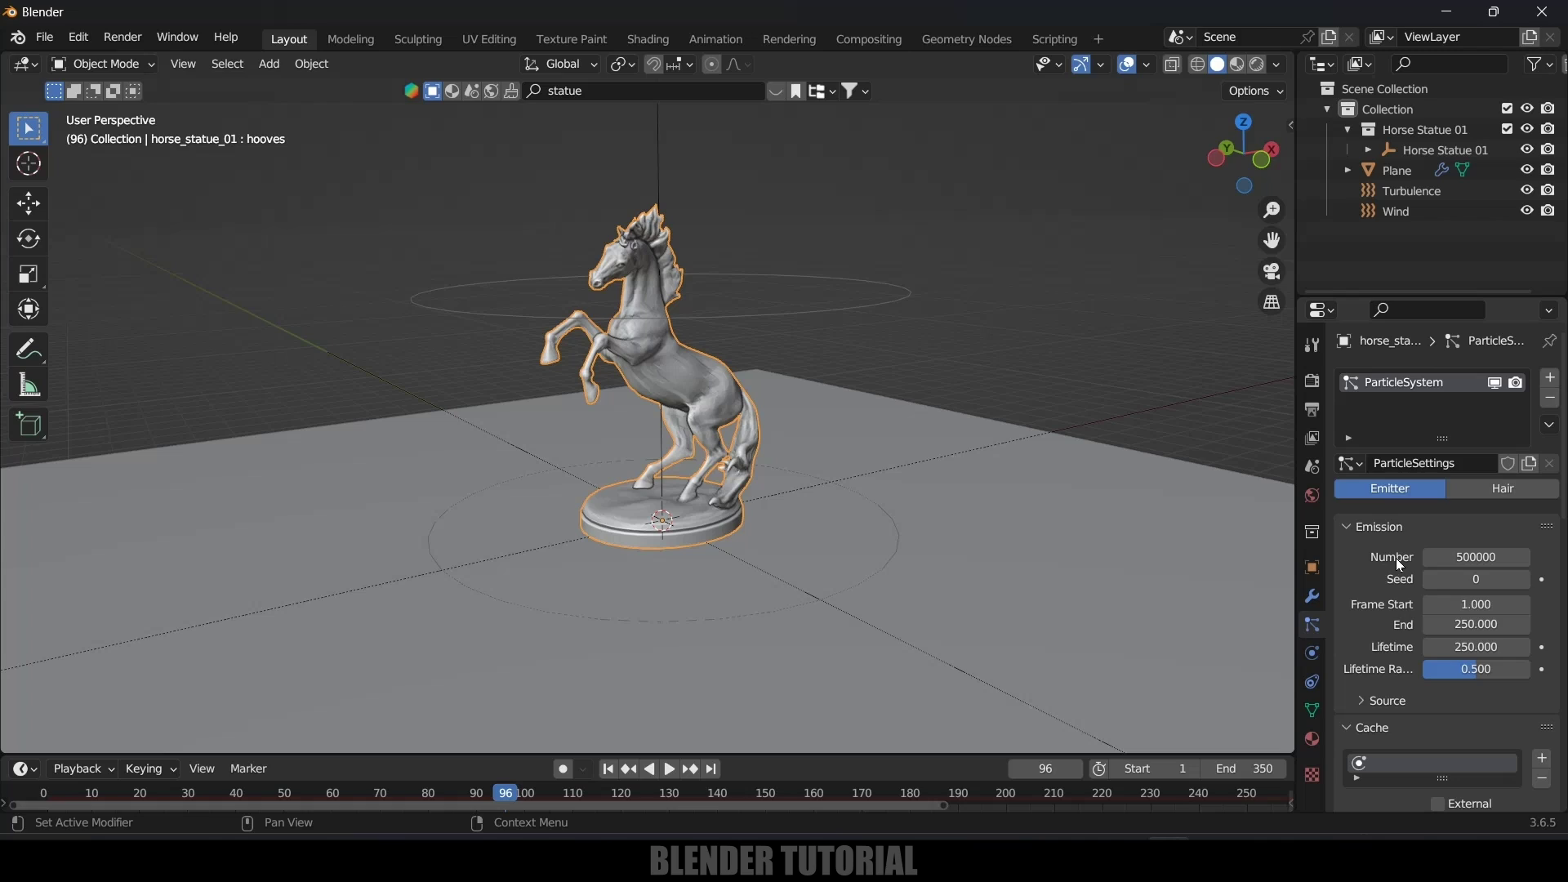